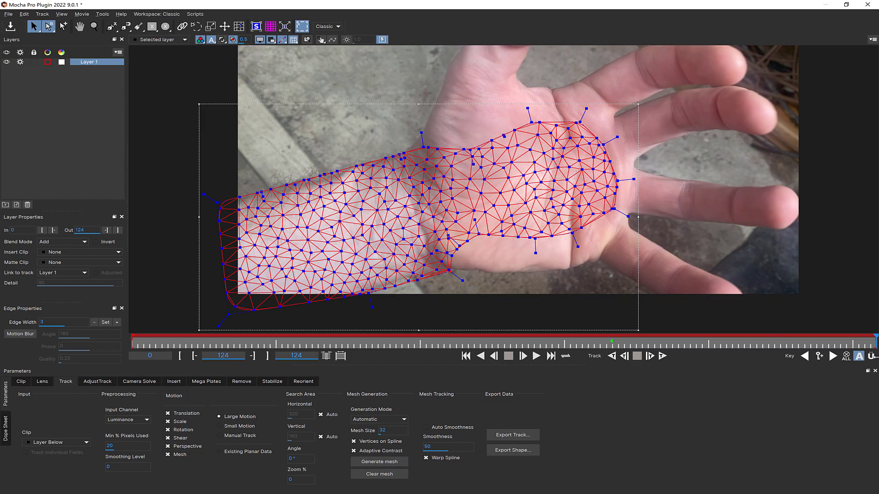
left_click(663, 356)
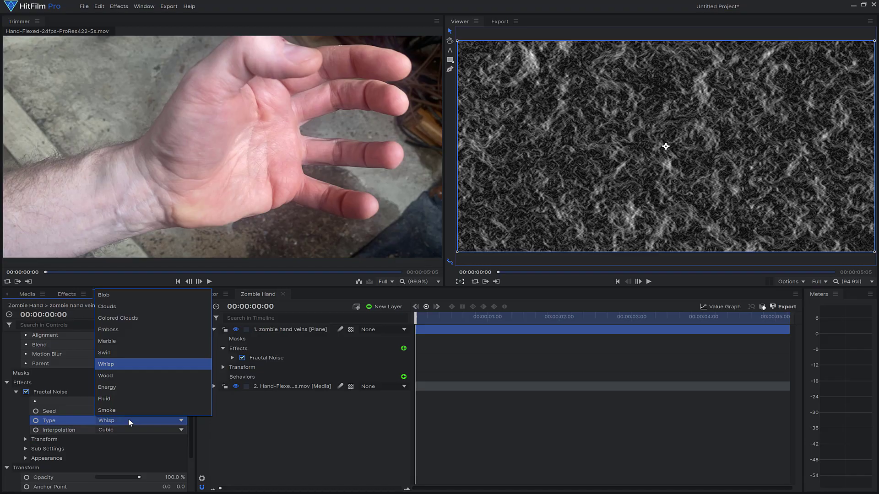
Step: Set the zombie hand veins plane's Fractal Noise type to Fluid and its Color 1 to #000019
left_click(125, 402)
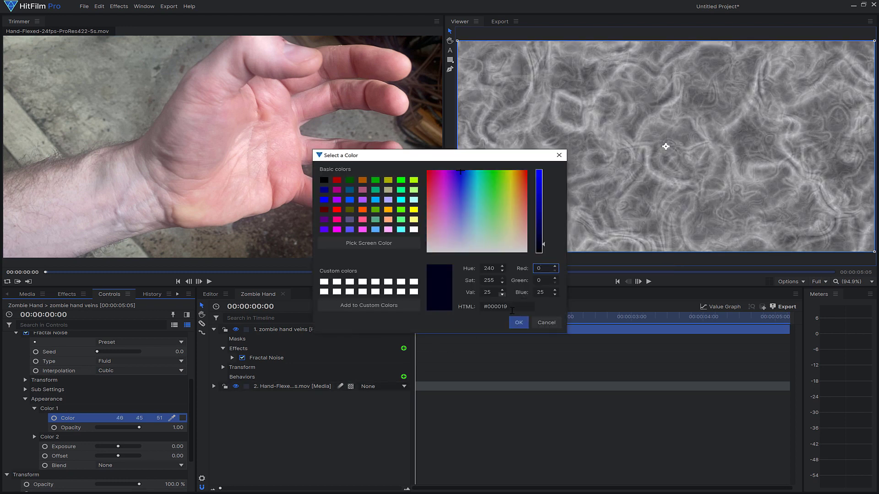
left_click(520, 322)
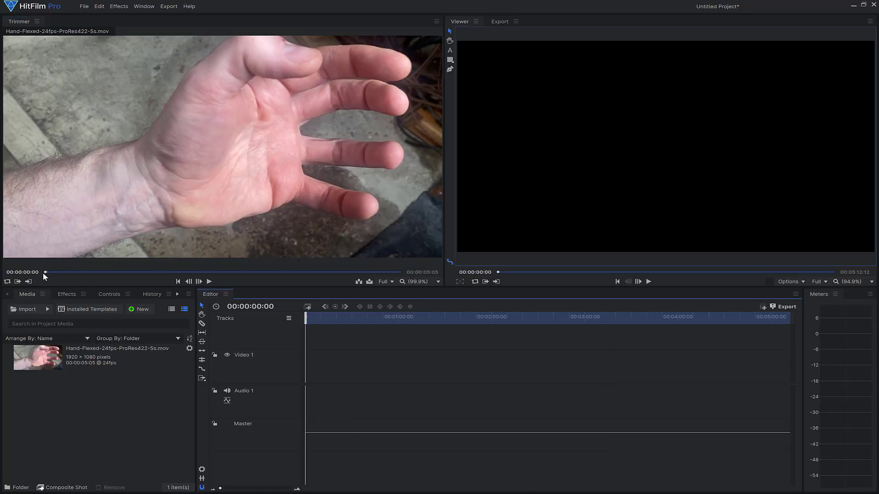
Step: Preview the hand clip and make a composite shot from it named Zombie Hand with the 1080p Full HD @ 24 fps template
left_click_drag(43, 272, 413, 281)
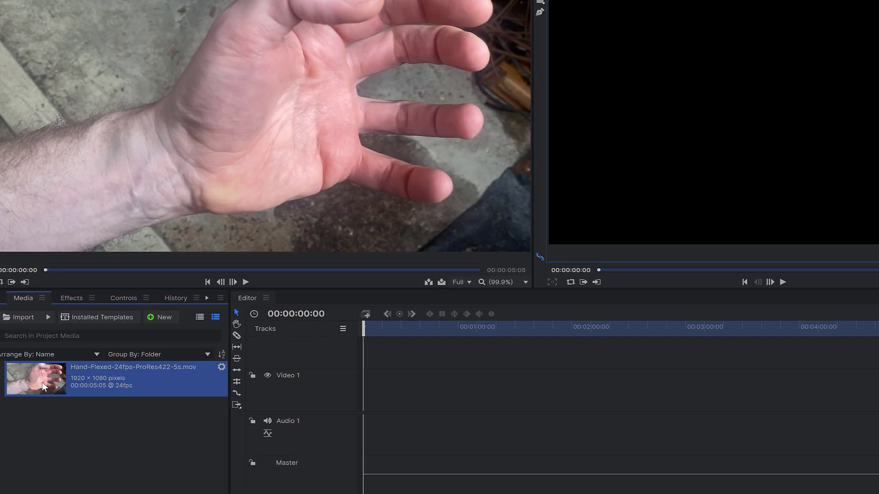
right_click(44, 364)
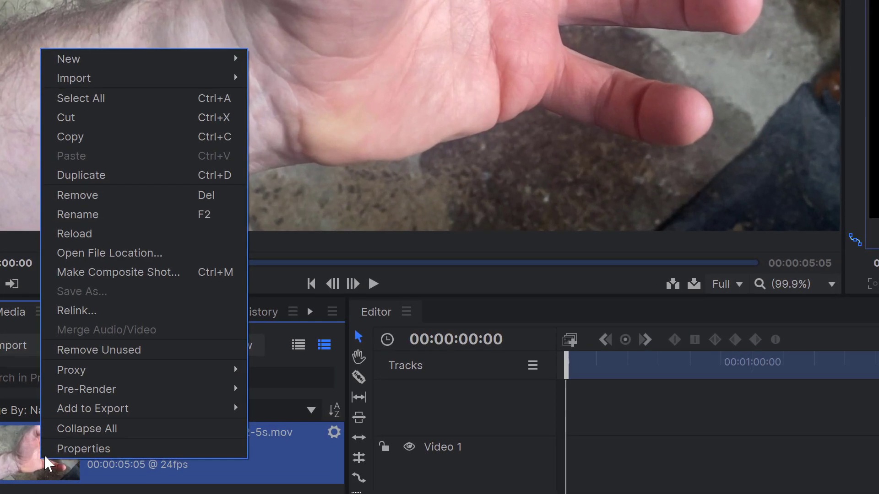
left_click(108, 271)
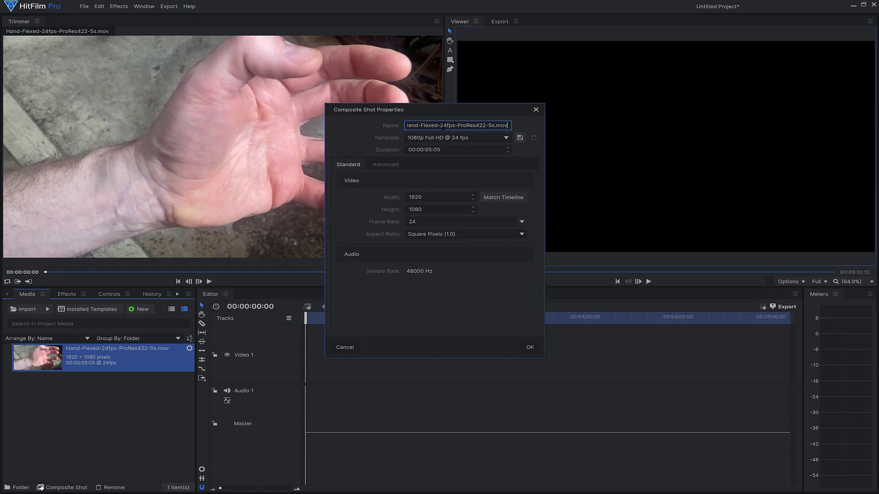
left_click(530, 348)
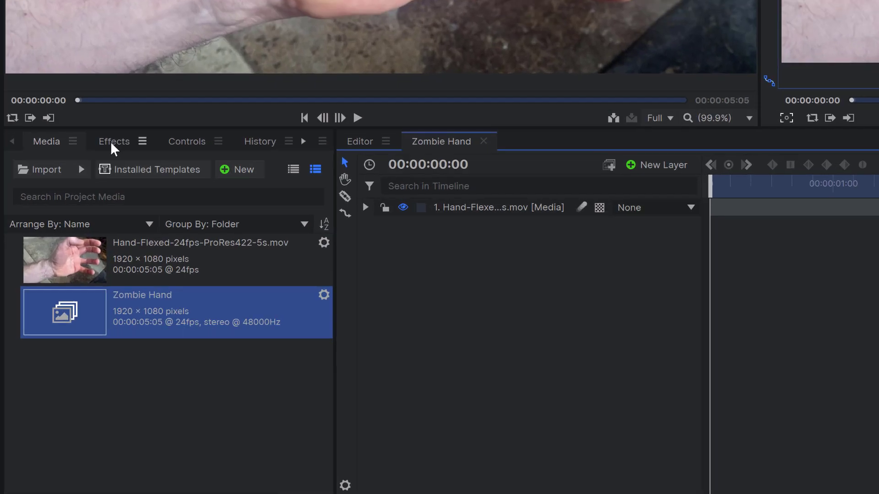
Step: Apply the Mocha Pro effect to the hand footage layer and launch the Mocha interface from it
left_click(66, 294)
left_click(7, 410)
left_click_drag(46, 429, 202, 408)
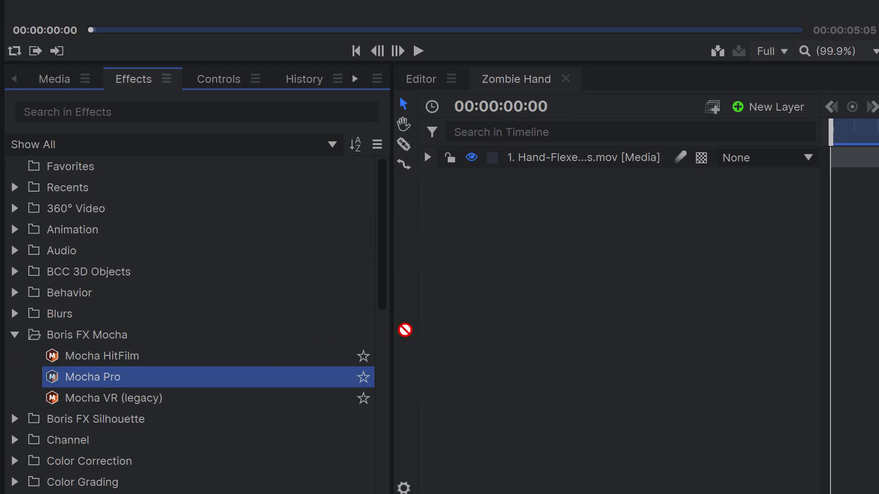
left_click_drag(537, 189, 550, 163)
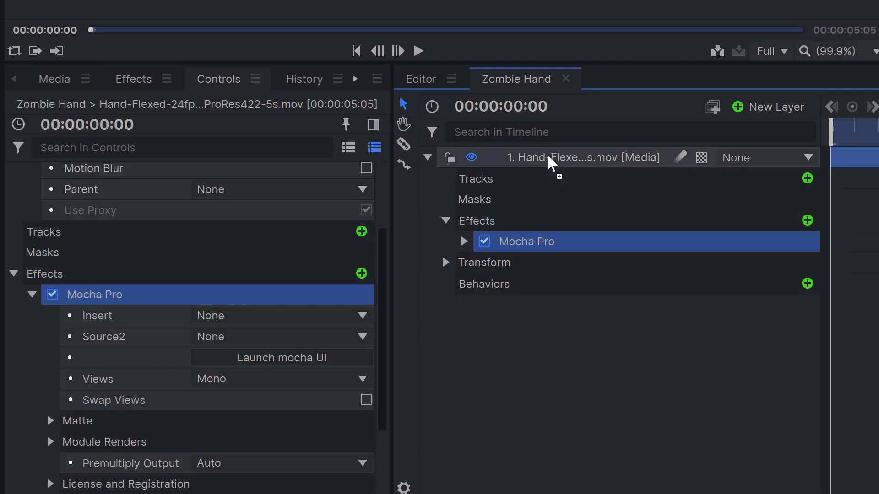
left_click(464, 242)
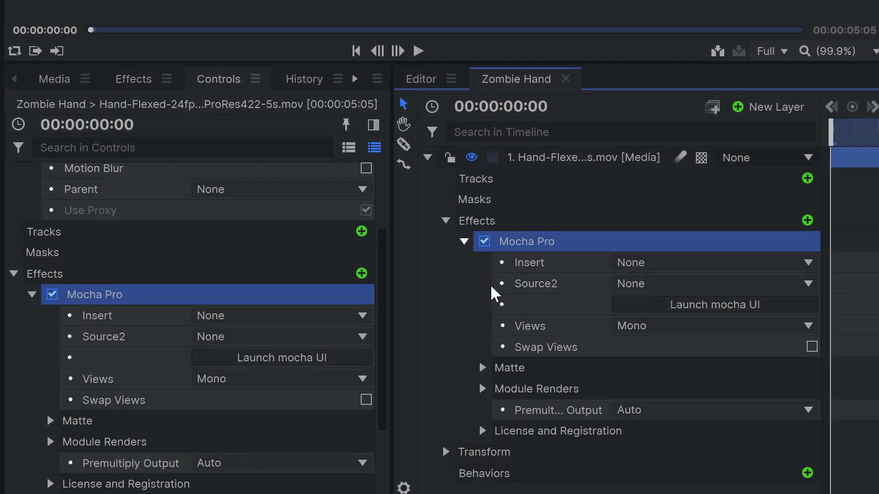
left_click(753, 308)
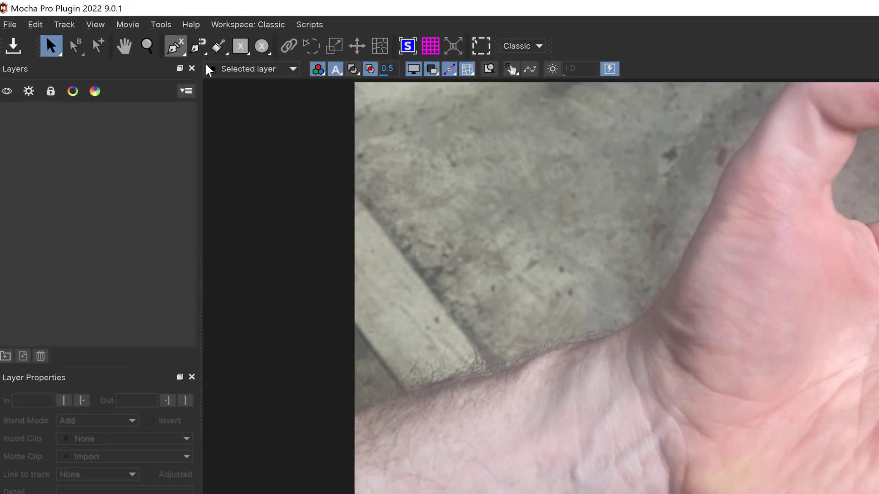
Step: Draw a closed X-spline on frame 80 around the forearm, wrist and palm, extending past the frame edge at the arm
left_click(247, 229)
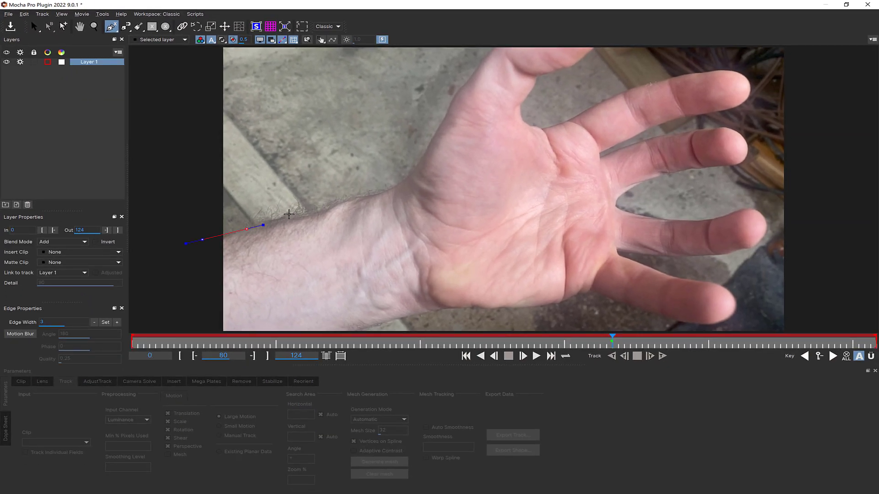
left_click(589, 181)
left_click(603, 218)
left_click(600, 246)
left_click(557, 270)
left_click(521, 275)
left_click(476, 273)
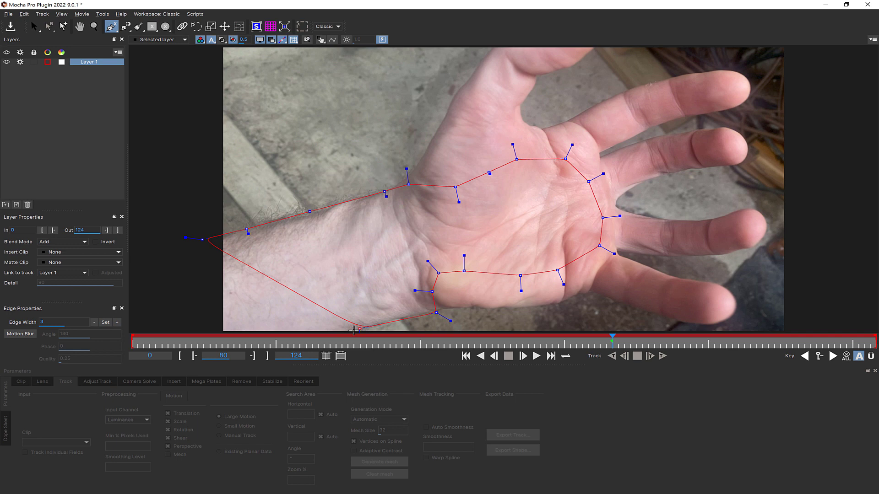
left_click_drag(353, 330, 368, 294)
left_click(229, 315)
right_click(228, 315)
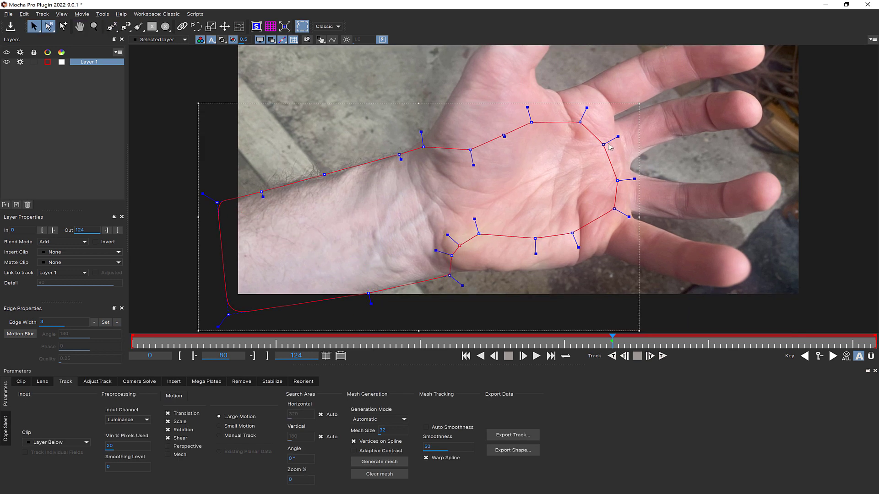
left_click(388, 129)
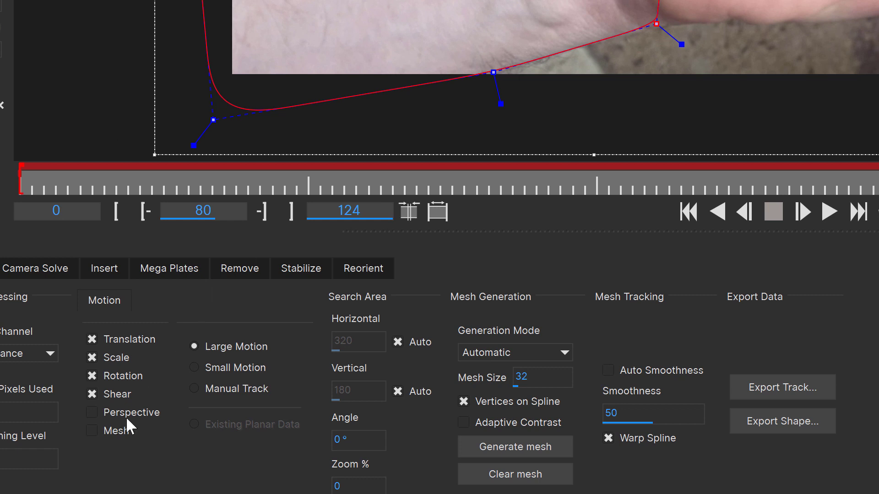
Step: Enable Perspective and Mesh motion for the layer and generate an automatic mesh with Adaptive Contrast
left_click(126, 416)
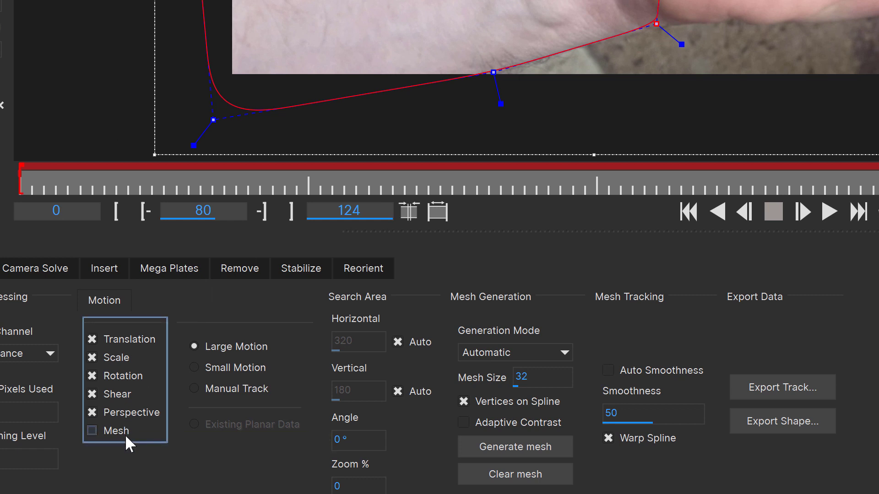
left_click(122, 433)
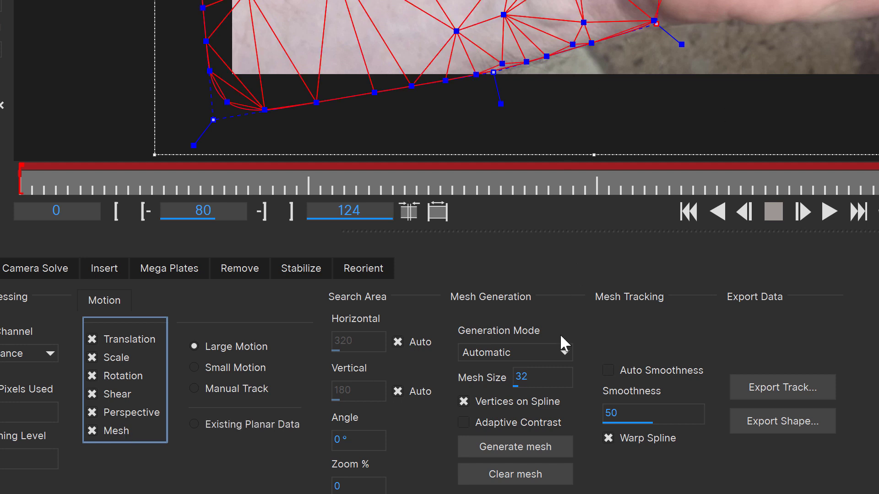
left_click(506, 419)
left_click(506, 441)
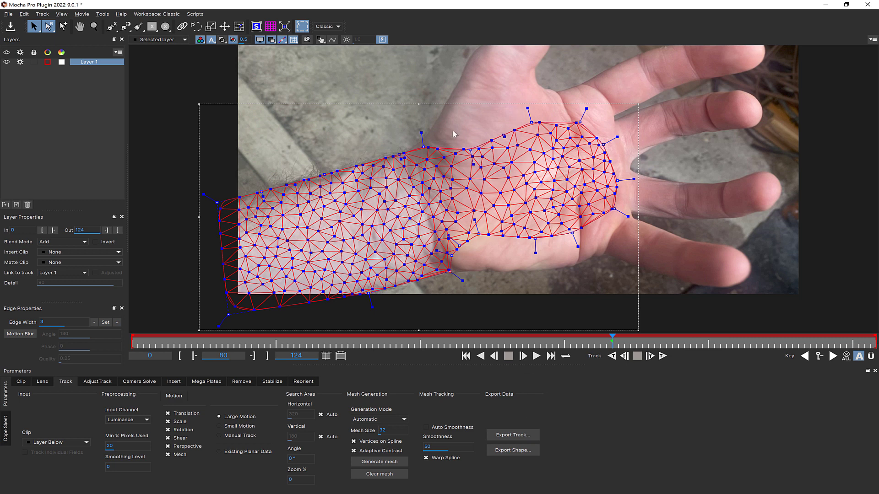
Step: Turn on Auto Smoothness, track the mesh forward from frame 80 to the end, and return to the frame 80 keyframe
left_click(447, 427)
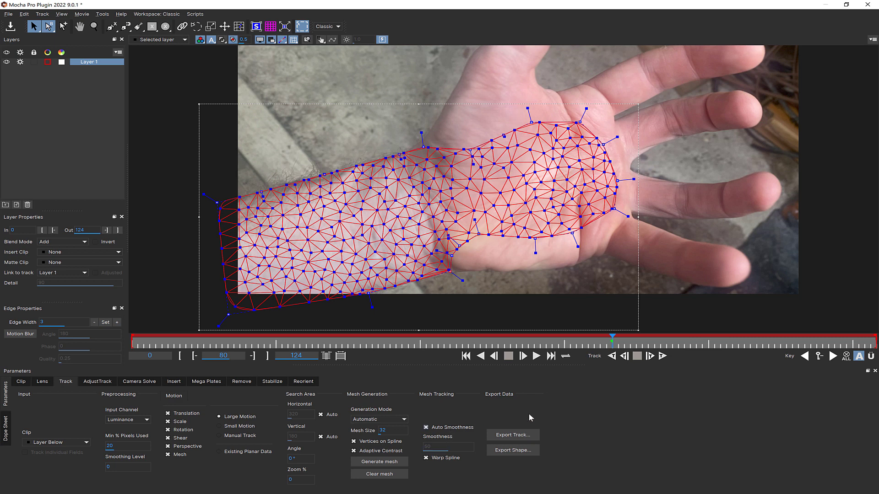
left_click(662, 356)
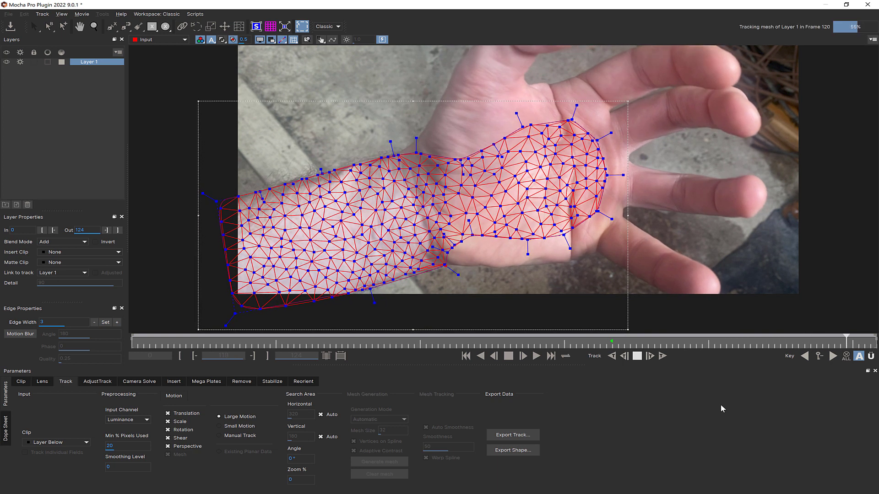
left_click_drag(873, 345, 607, 366)
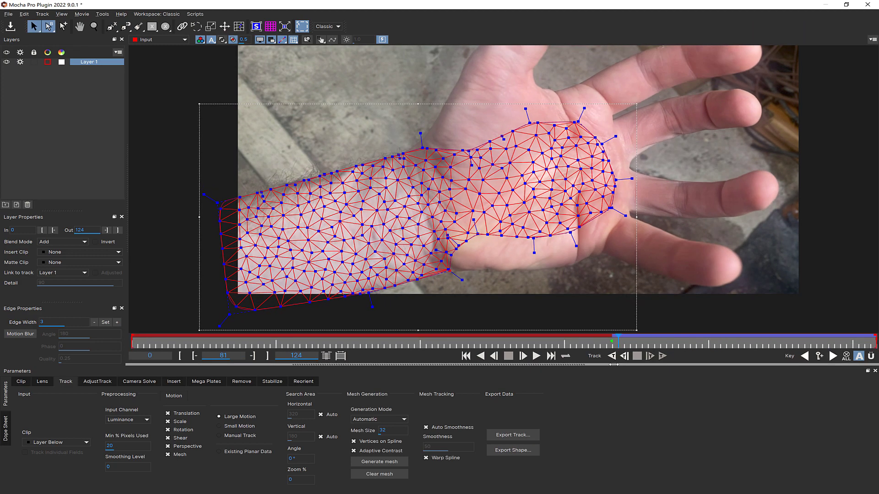
left_click(802, 360)
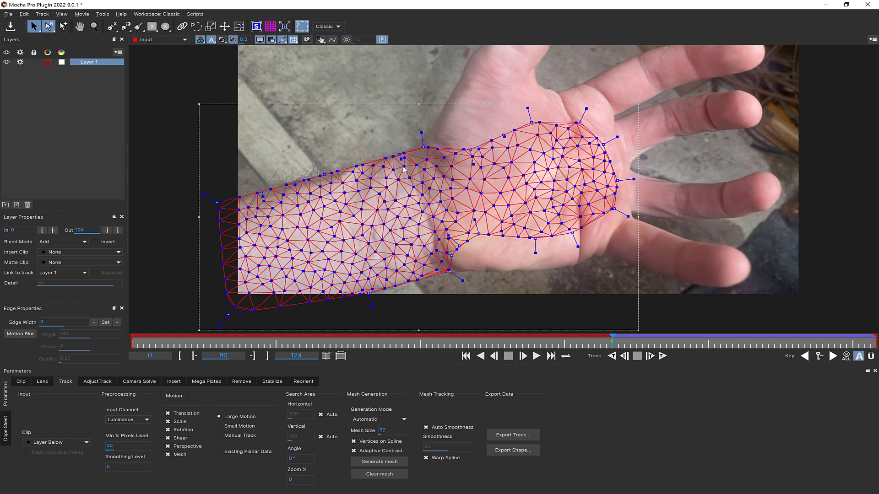
Step: Try to track the mesh backward from frame 80 with Auto Smoothness, stopping partway to check it
left_click(612, 357)
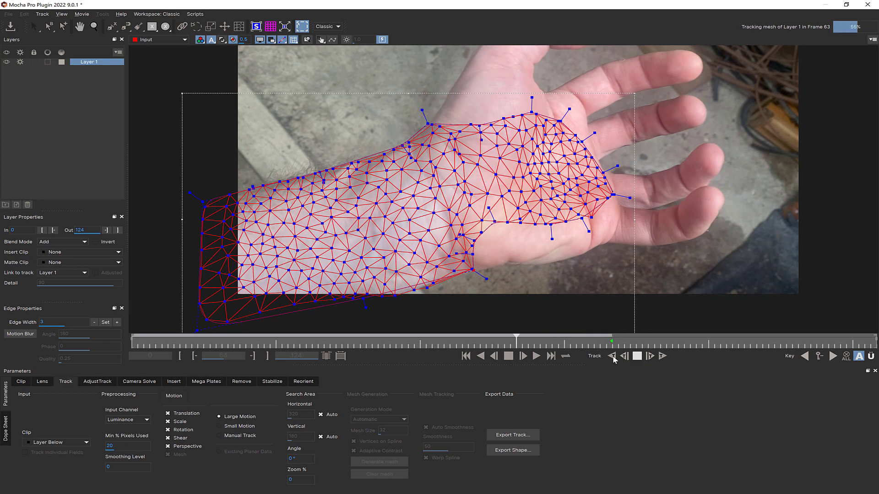
left_click(637, 356)
mouse_move(469, 348)
left_mouse_down()
mouse_move(460, 358)
mouse_move(585, 356)
mouse_move(469, 350)
left_mouse_up()
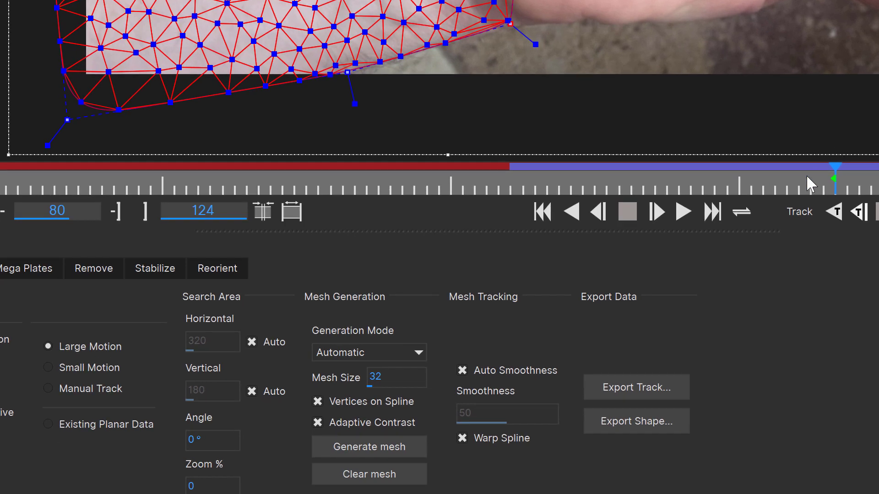
Step: Turn off Auto Smoothness, set Smoothness to 70, and retrack the mesh backward from frame 80, stopping partway
left_click(485, 371)
double_click(481, 412)
type("7")
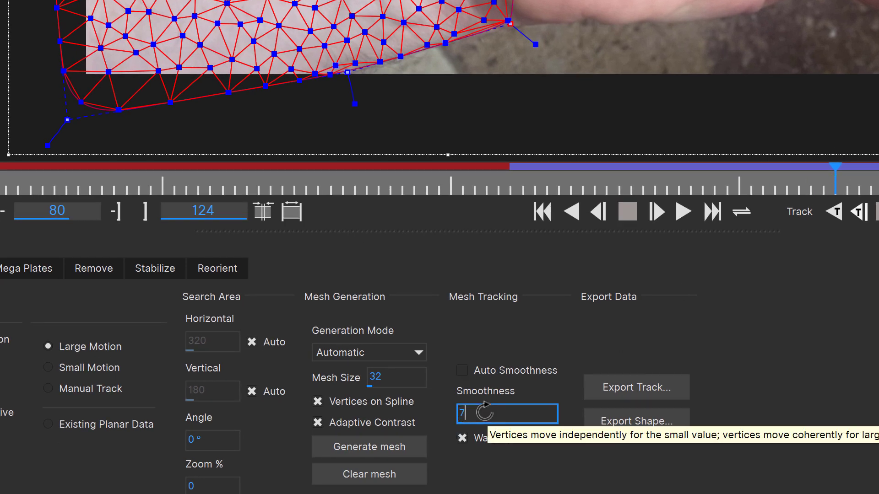
left_click(838, 213)
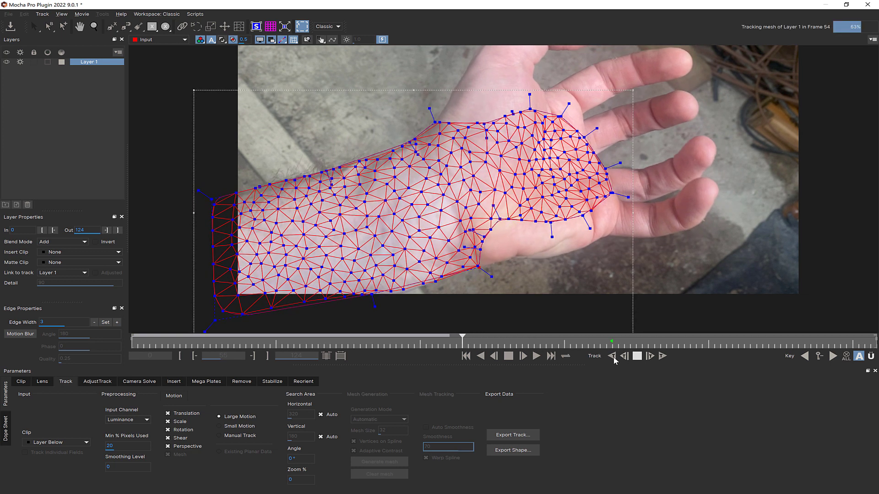
left_click(637, 359)
Step: Scrub through the partial backward track to check it and continue tracking the mesh backward toward frame 0
left_click_drag(445, 342, 594, 345)
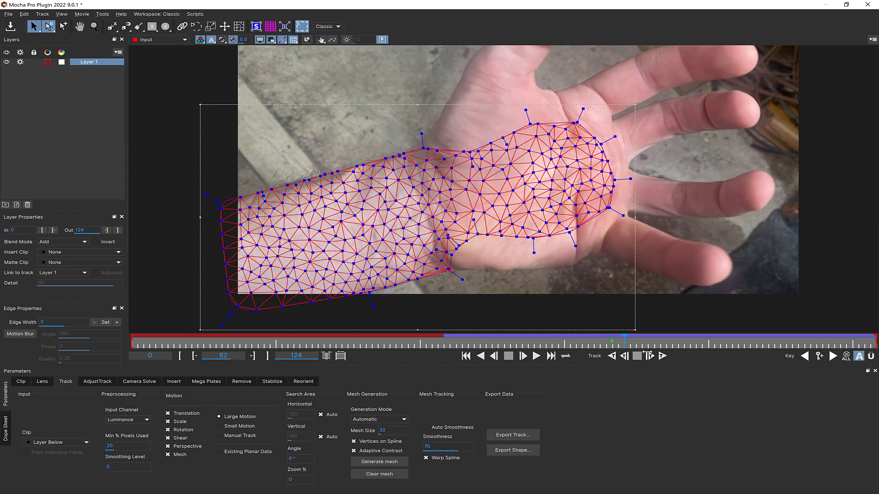
left_click_drag(648, 352, 533, 352)
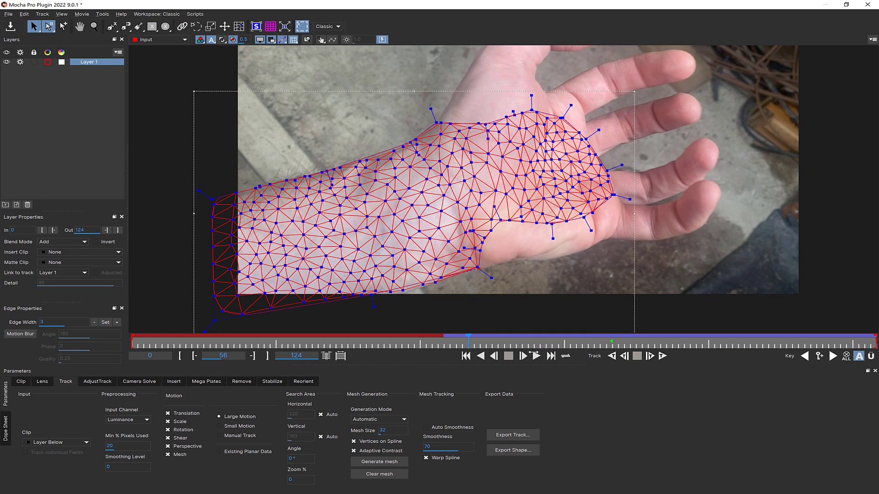
left_click(613, 356)
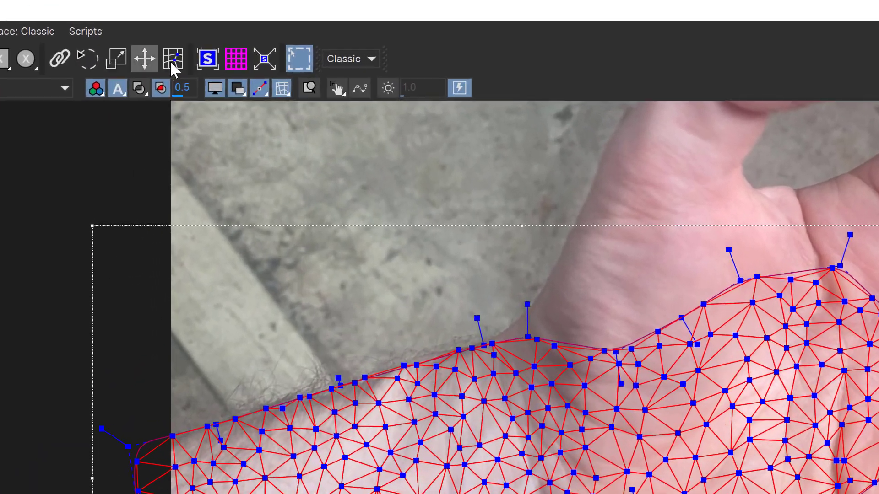
Step: Adjust individual mesh vertices near the base of the thumb on separate frames and play back the track
left_click(239, 28)
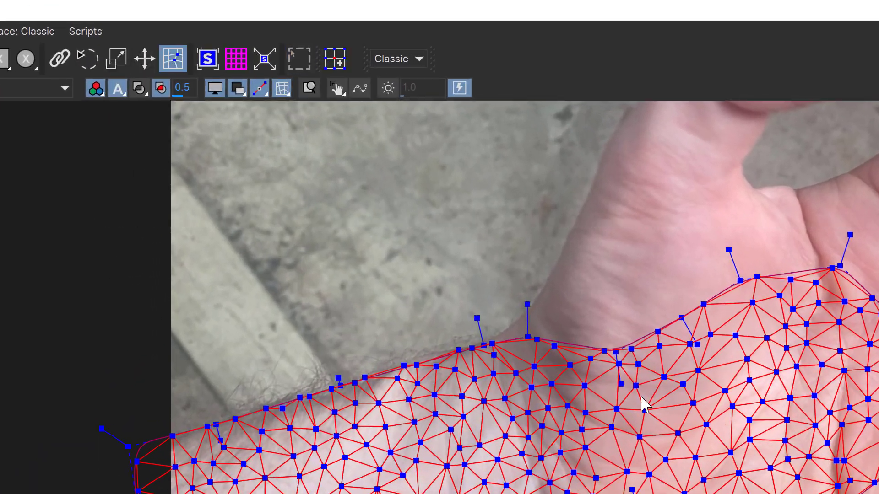
left_click(591, 358)
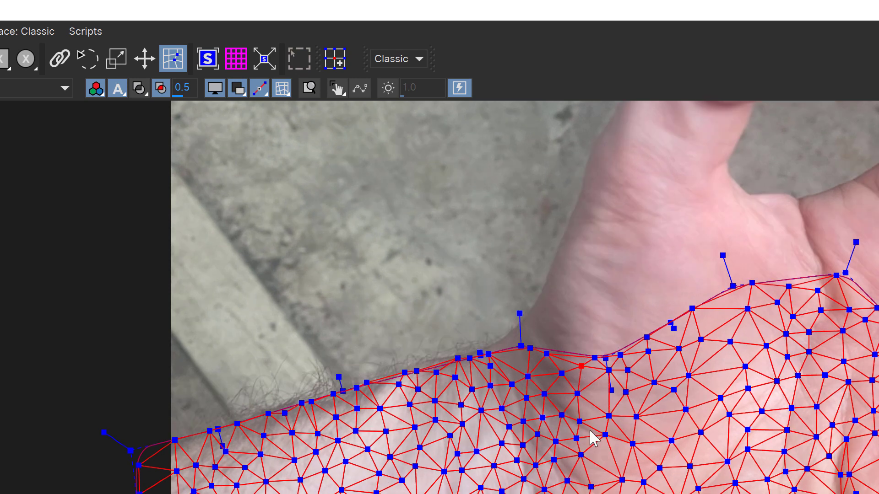
left_click(577, 391, "shift")
key("space")
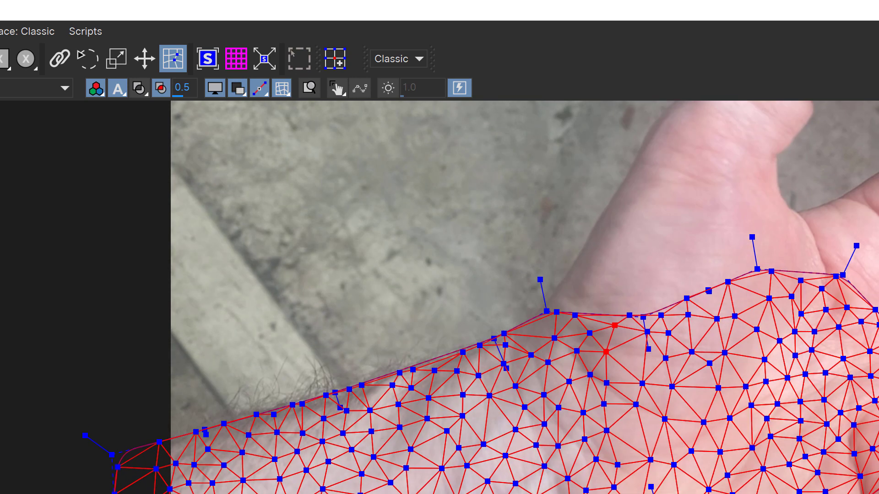
key("Right")
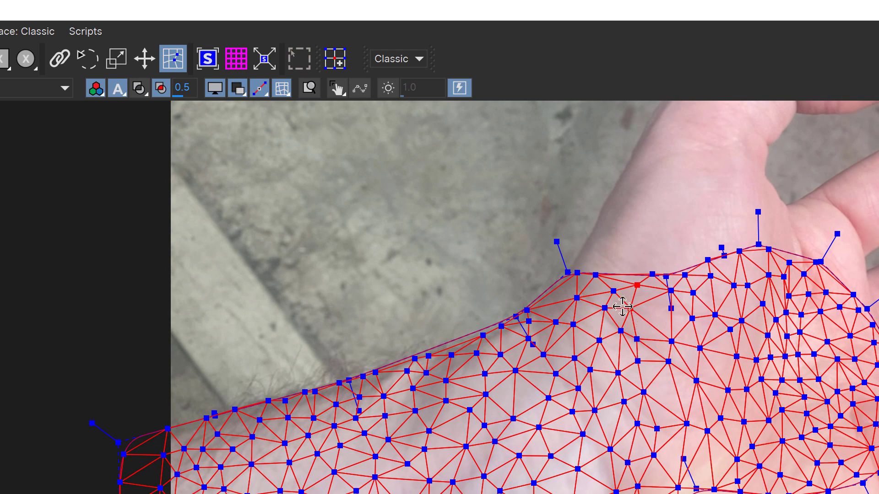
left_click_drag(626, 309, 632, 312)
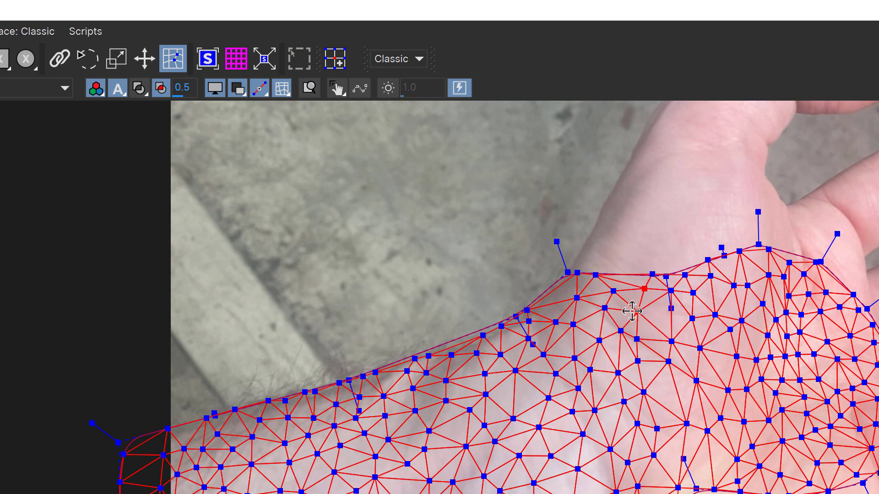
key("space")
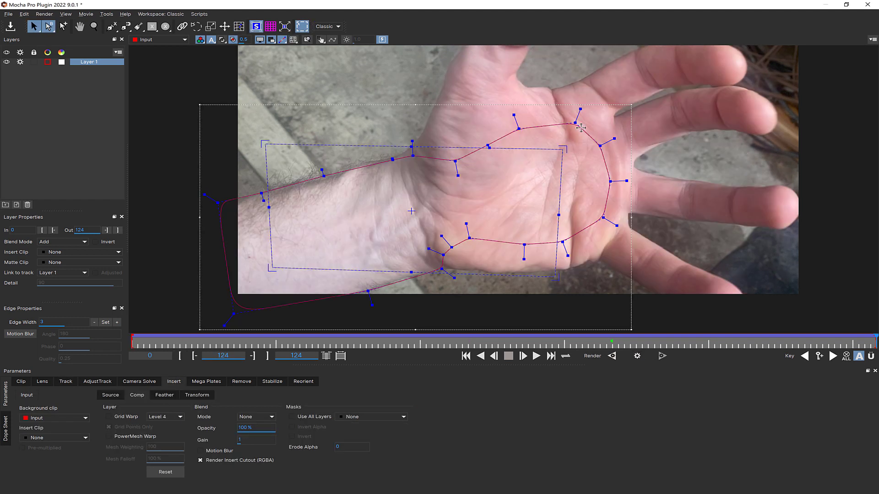
Step: Reposition the four corners of the insert surface so it encloses the tracked forearm and palm
left_click_drag(563, 149, 589, 119)
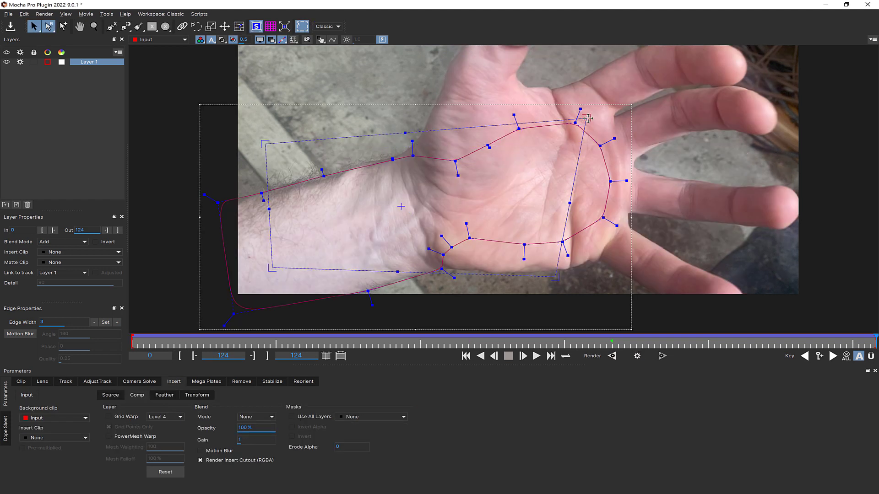
left_click_drag(557, 280, 632, 239)
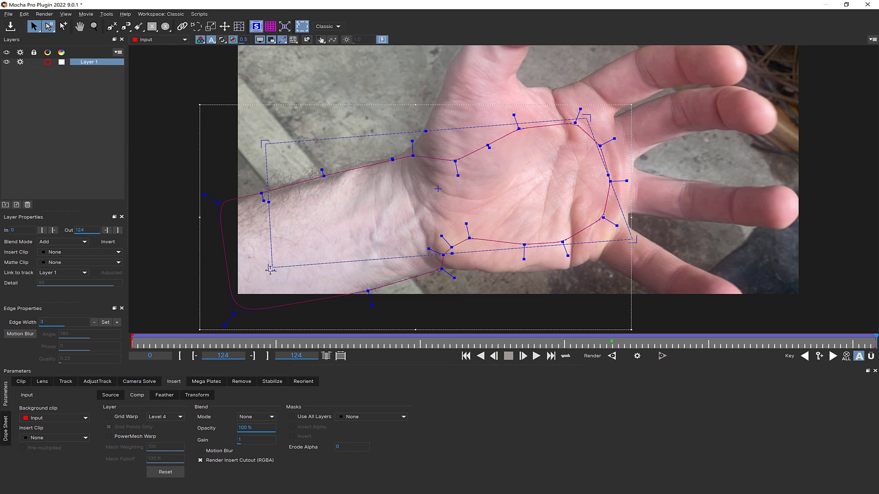
left_click_drag(270, 269, 226, 326)
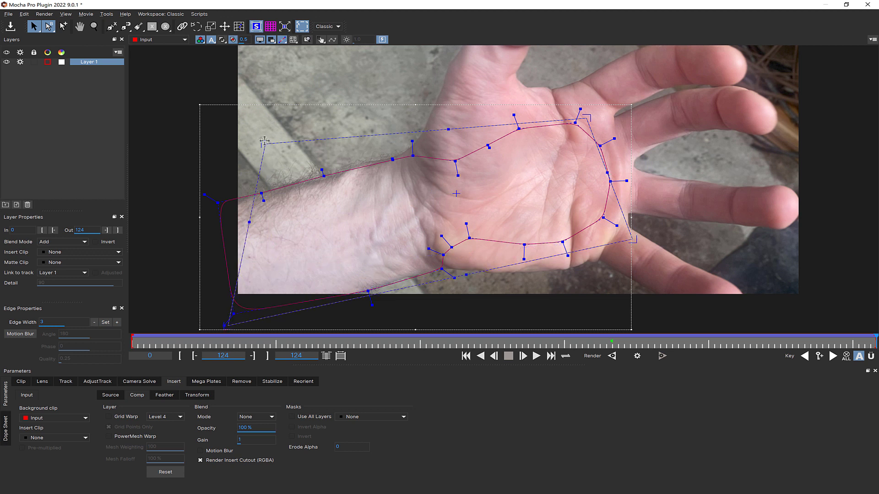
left_click_drag(264, 141, 195, 172)
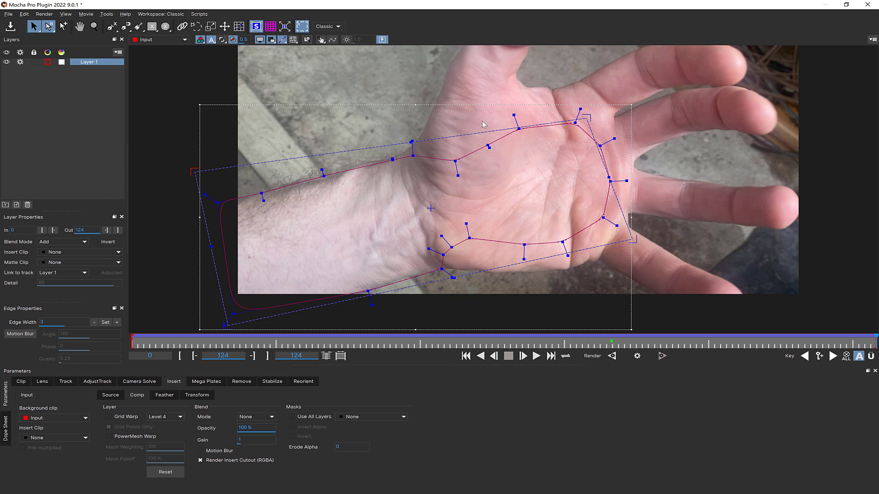
left_click_drag(587, 116, 587, 84)
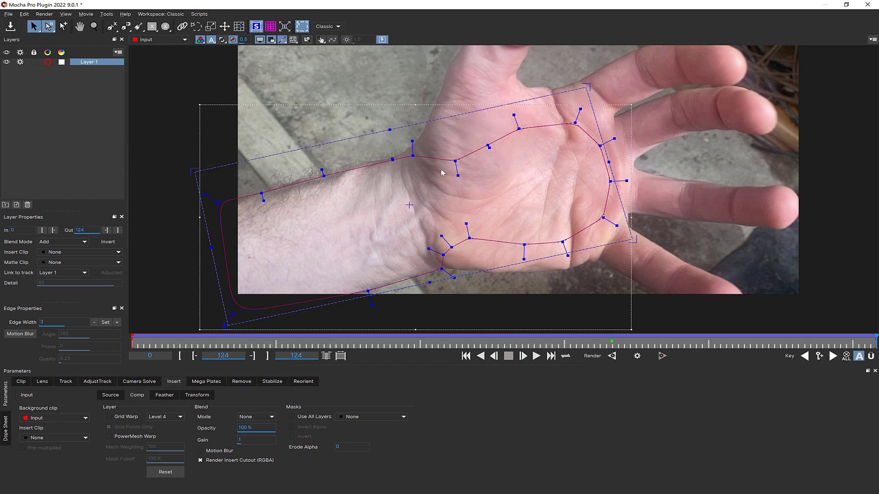
left_click_drag(633, 241, 635, 245)
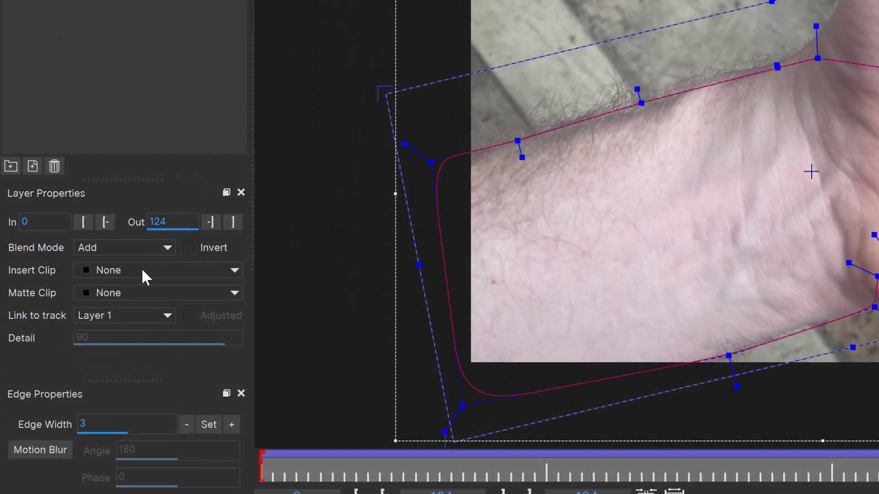
Step: Set the layer's insert clip to Grid16x16 and extend the surface's lower edge slightly outward
left_click(71, 252)
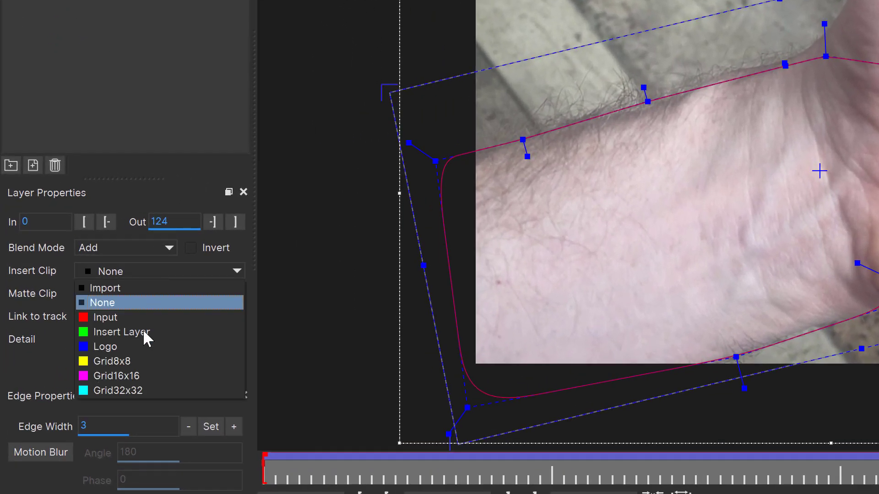
left_click(139, 377)
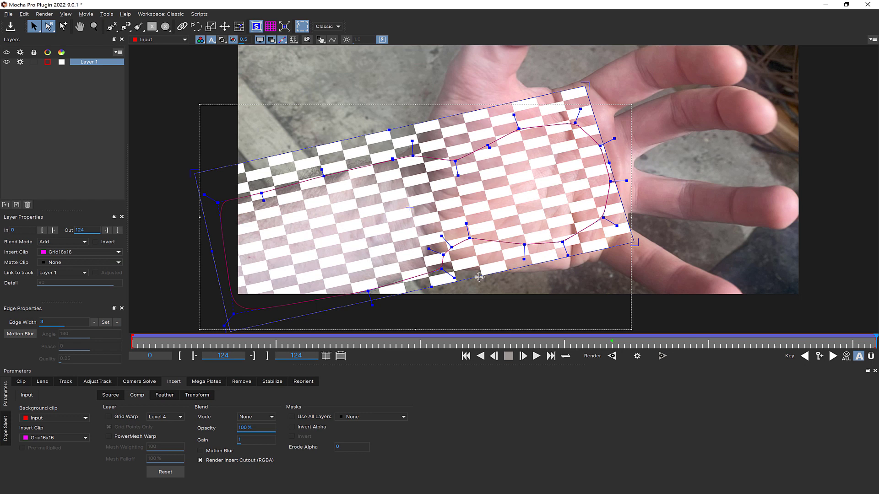
left_click_drag(479, 277, 482, 284)
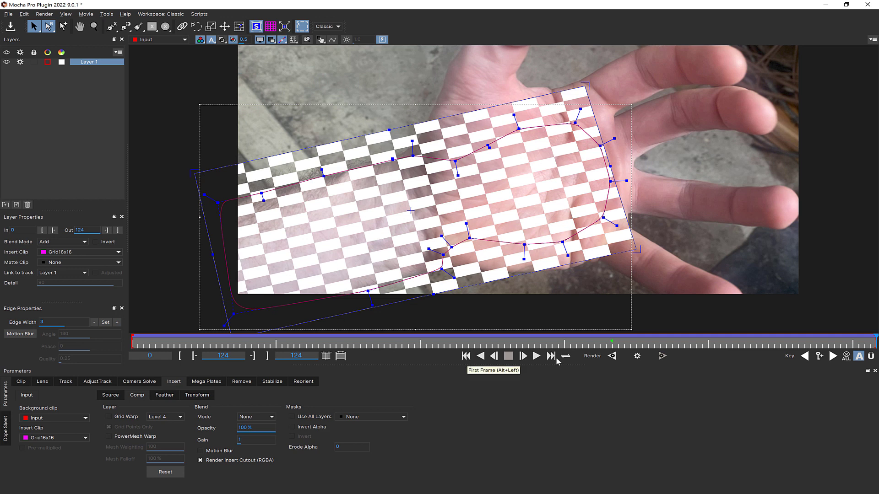
Step: Preview the grid insert across the clip and enable PowerMesh Warp so the grid deforms with the mesh
left_click_drag(874, 339, 846, 353)
left_click_drag(757, 351, 875, 350)
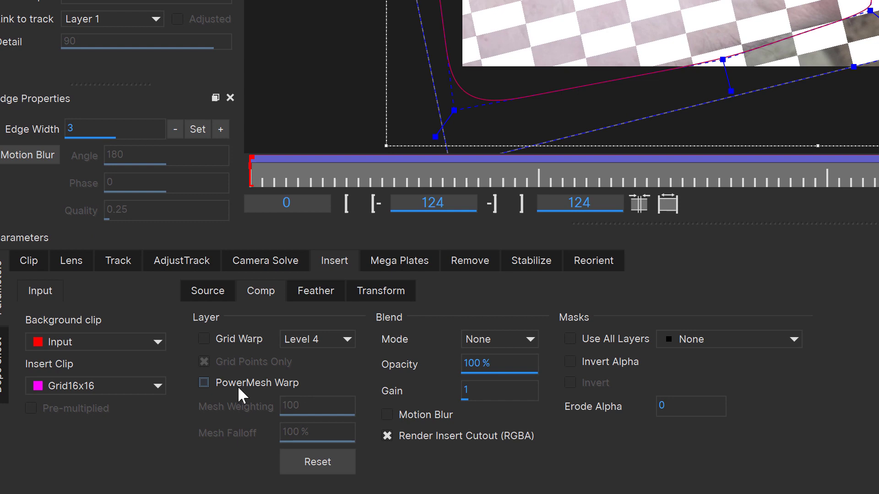
left_click(237, 386)
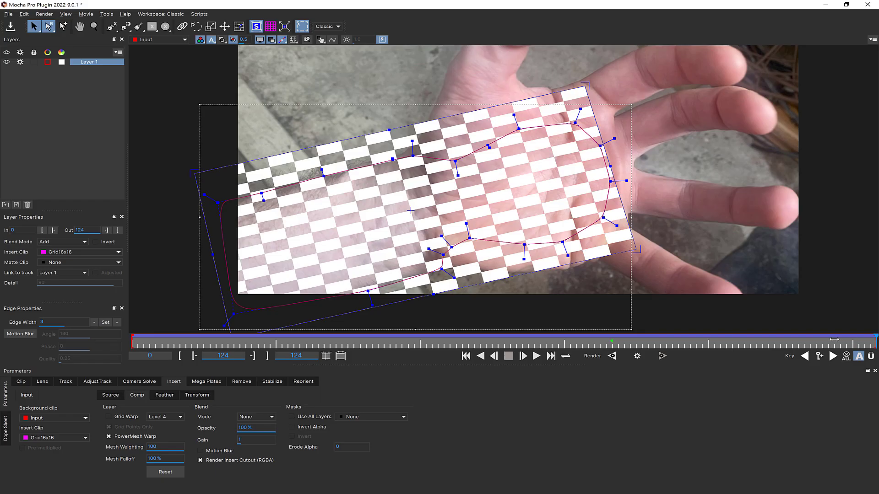
left_click_drag(834, 339, 369, 337)
Step: Set the insert's blend mode to Overlay and mask it with Matte for Layer 1, leaving Use All Layers off
left_click(252, 417)
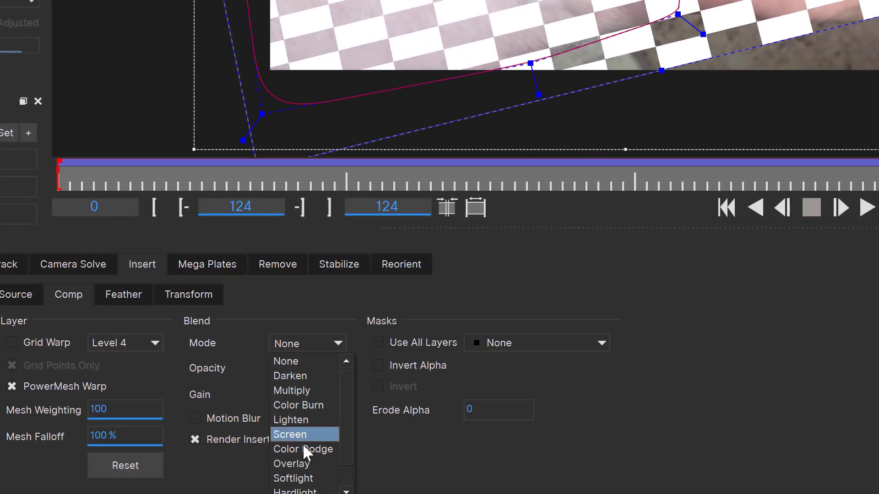
left_click(299, 465)
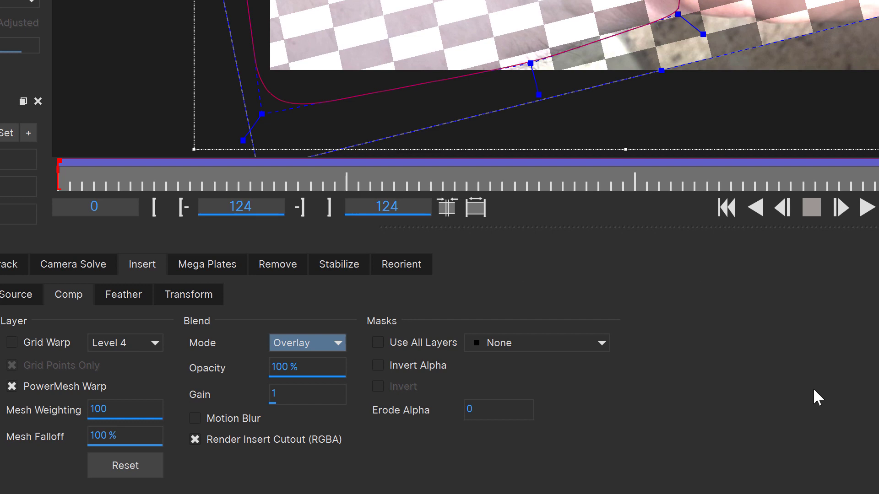
left_click(432, 342)
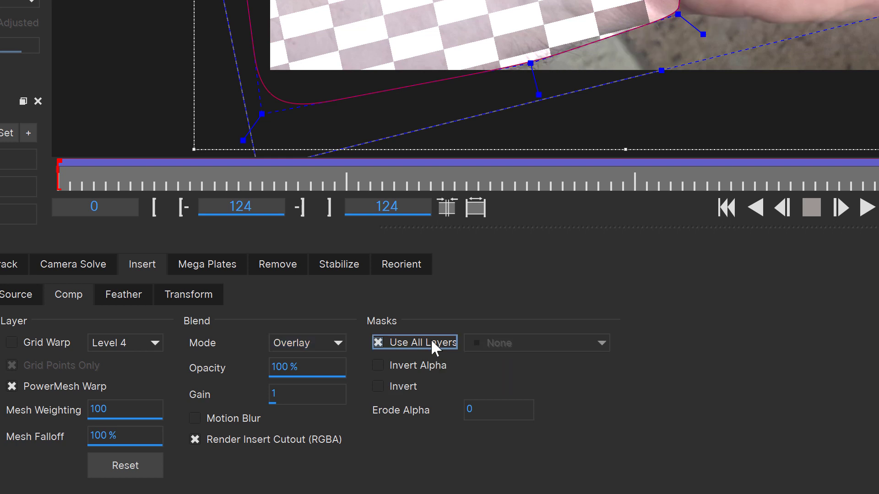
left_click(432, 348)
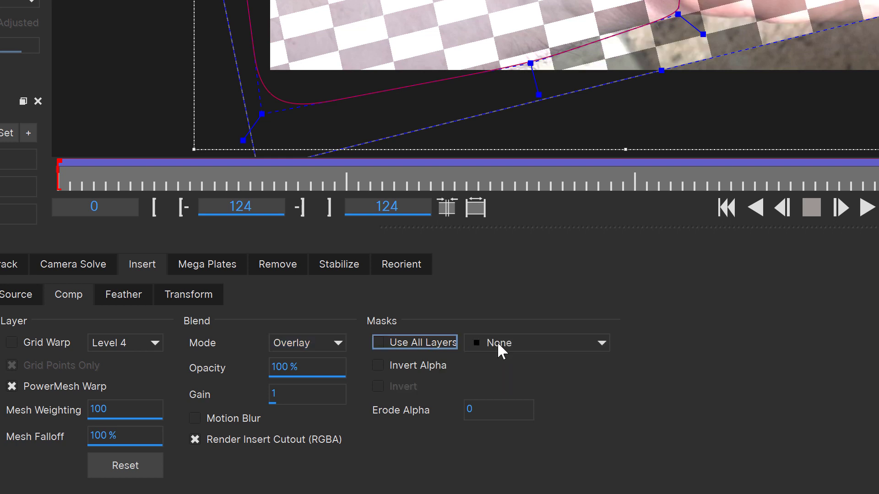
left_click(498, 348)
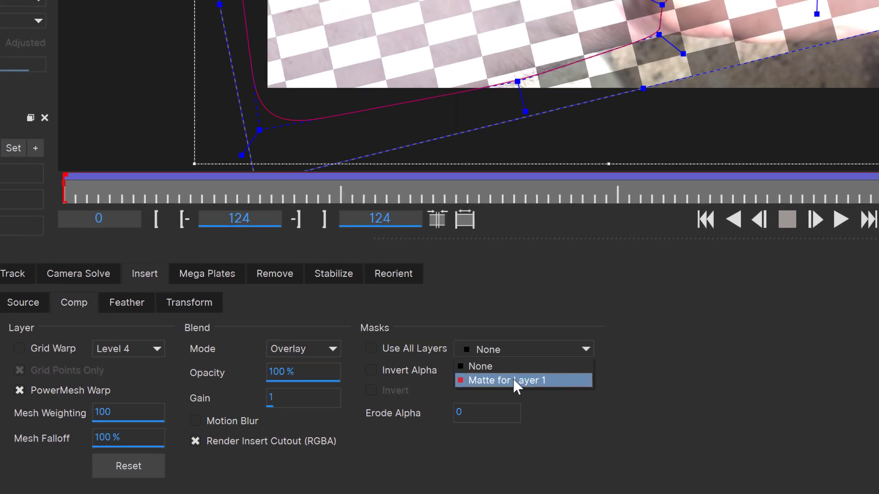
left_click(514, 381)
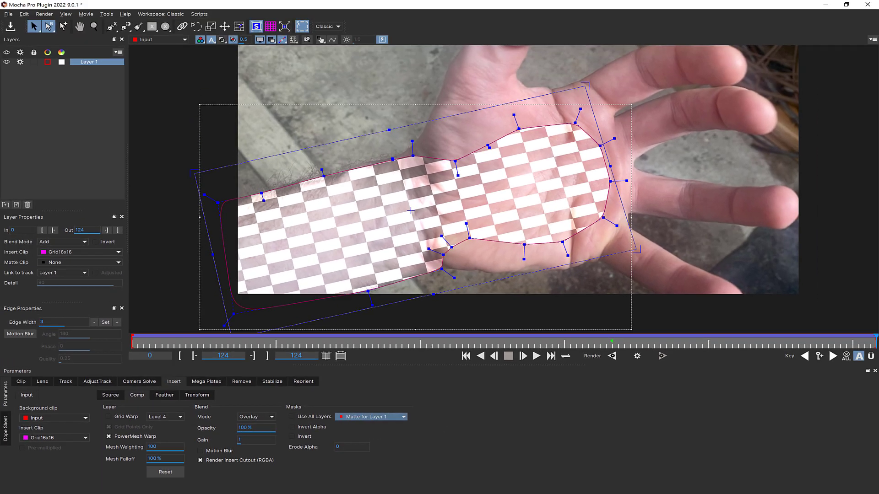
Step: With Überkey on, expand the feather edge of all spline points outward in increments of 3 and check it across the clip
left_click(870, 358)
left_click(575, 123)
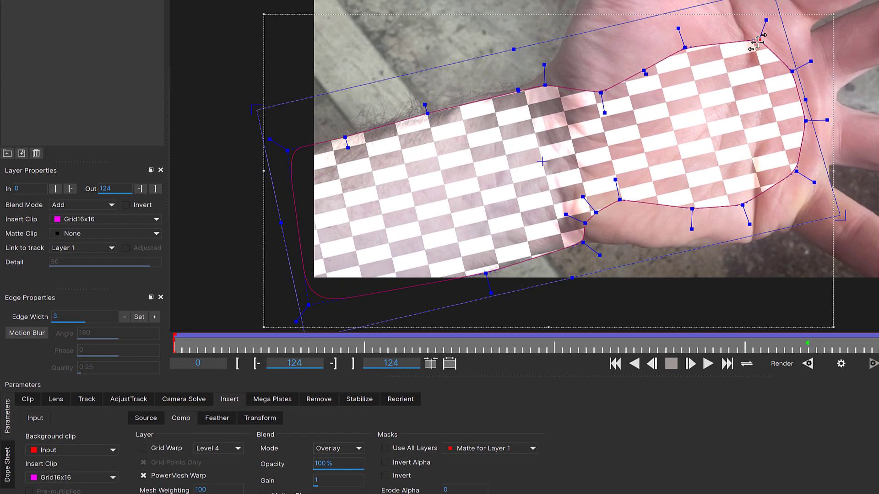
key("ctrl+a")
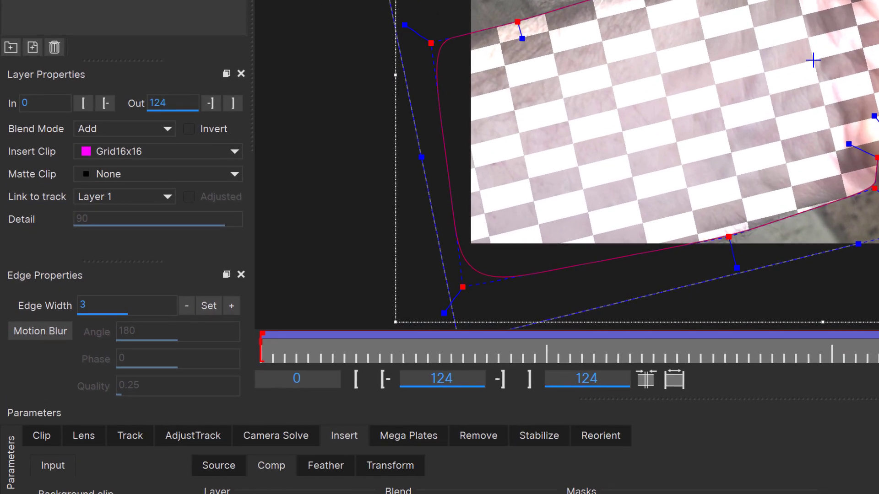
left_click(233, 306)
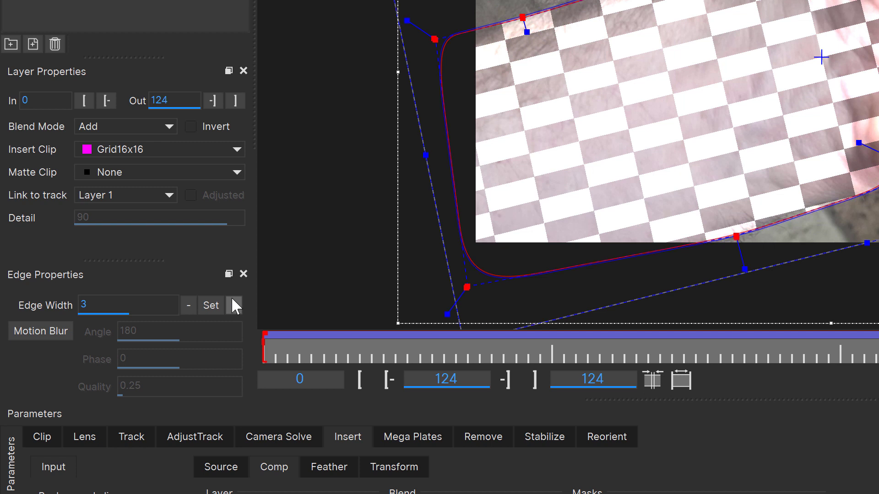
left_click(234, 305)
left_click(233, 306)
left_click(233, 305)
left_click(233, 303)
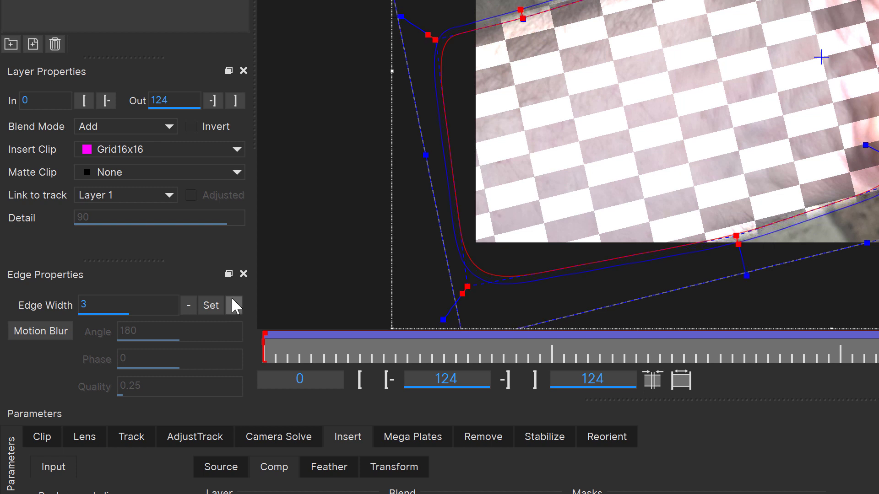
left_click(232, 299)
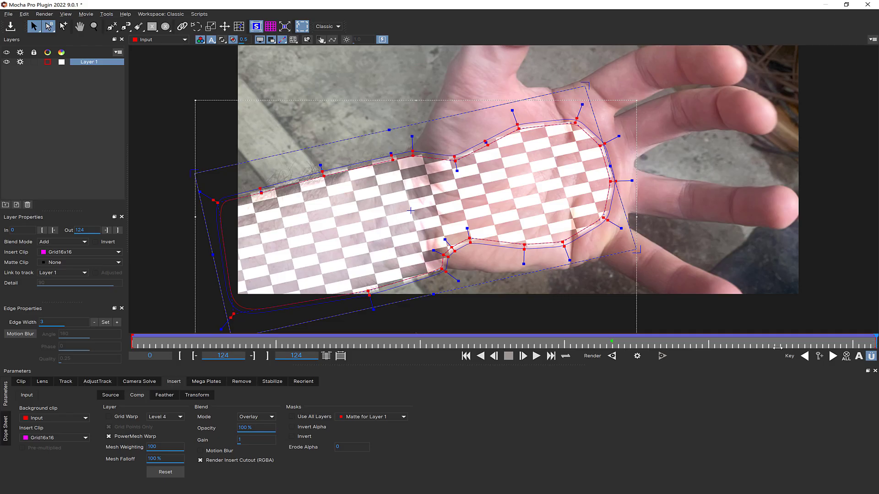
left_click_drag(777, 348, 83, 353)
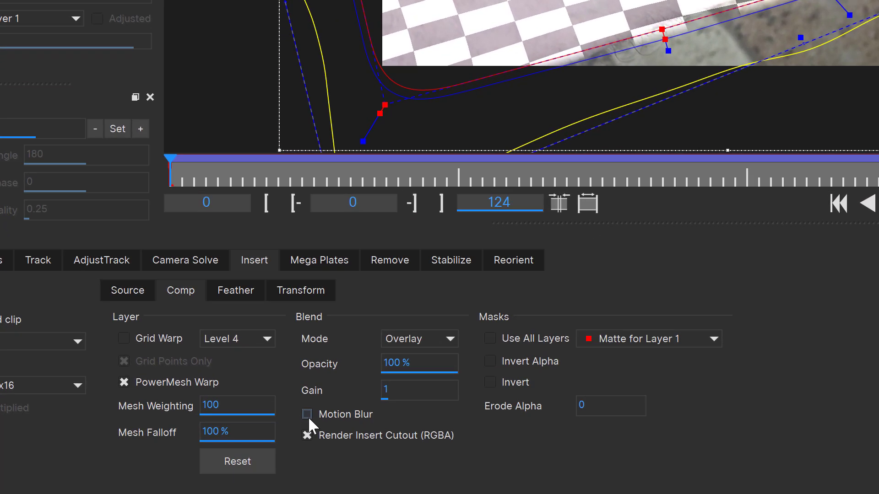
Step: Enable Motion Blur for the insert, and close Mocha Pro while saving the project changes
left_click(200, 451)
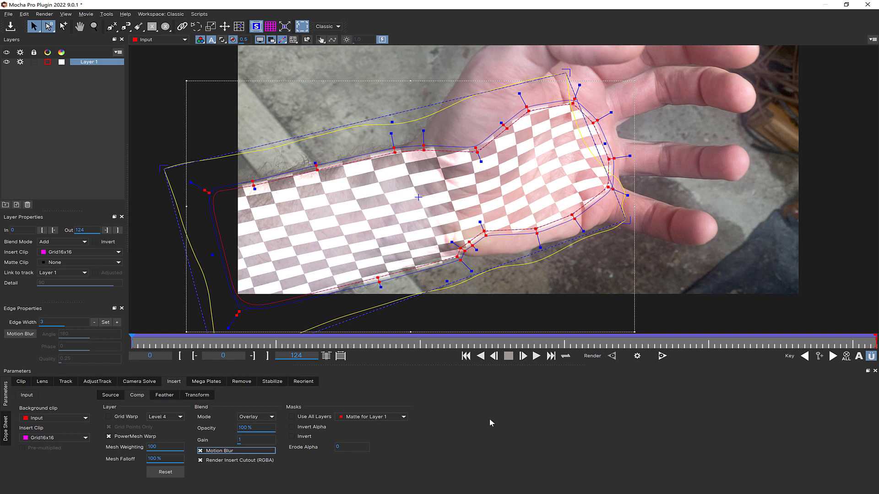
left_click(867, 5)
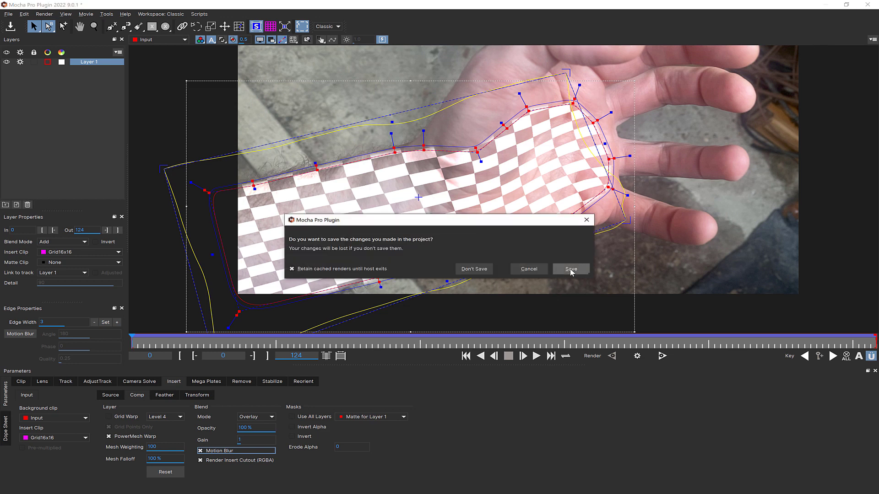
left_click(570, 269)
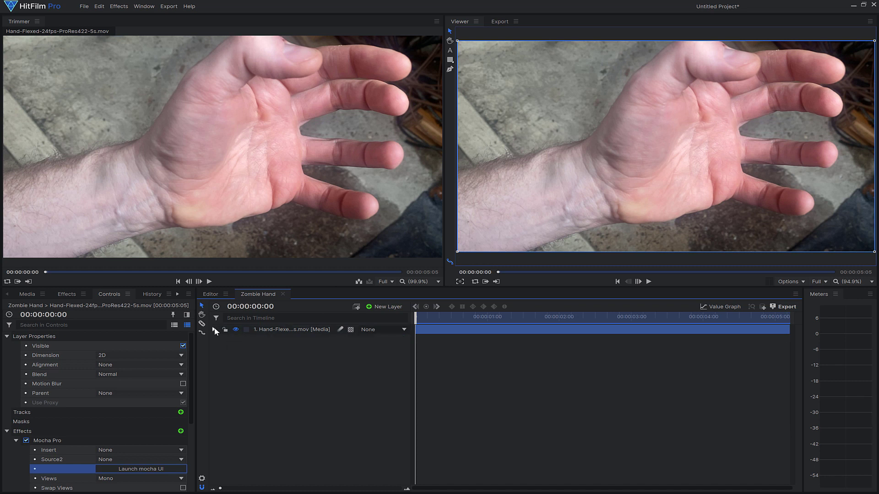
Step: Create a new 1920 by 1080 white plane layer named "zombie hand veins" in the Zombie Hand composite
right_click(275, 366)
mouse_move(294, 374)
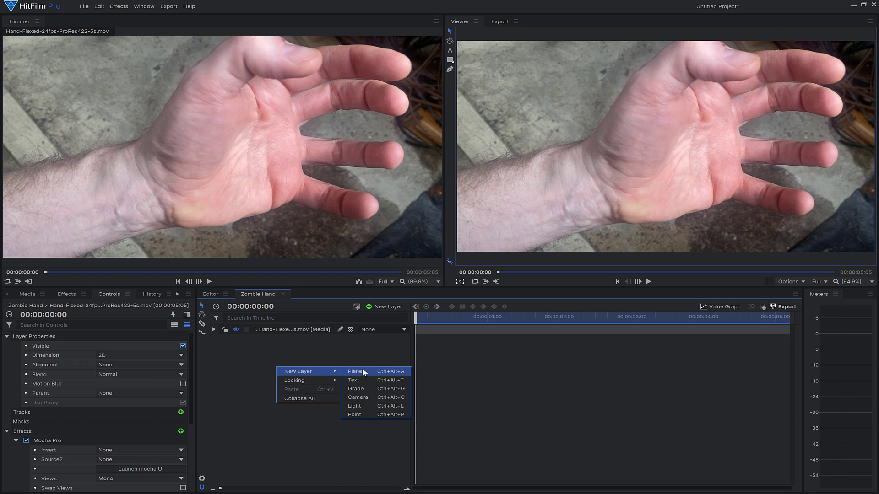
left_click(363, 371)
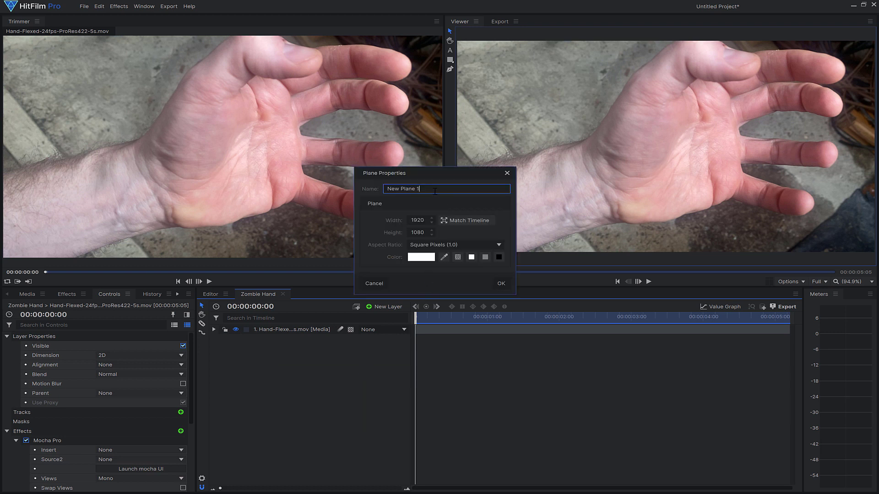
left_click_drag(434, 191, 365, 190)
type("zombie hand veins")
key("Return")
Step: Find the Fractal Noise effect and apply it to the zombie hand veins plane
left_click(67, 294)
left_click(61, 309)
type("fract")
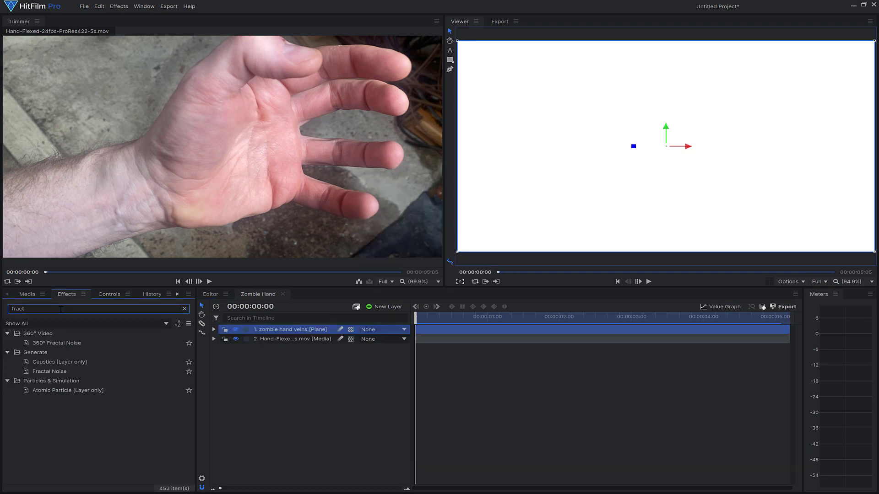
left_click_drag(48, 372, 186, 372)
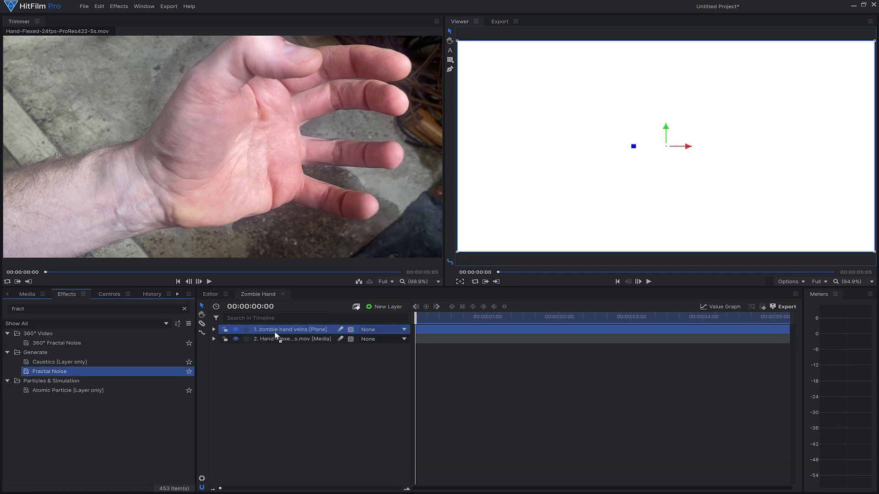
left_click_drag(276, 335, 276, 330)
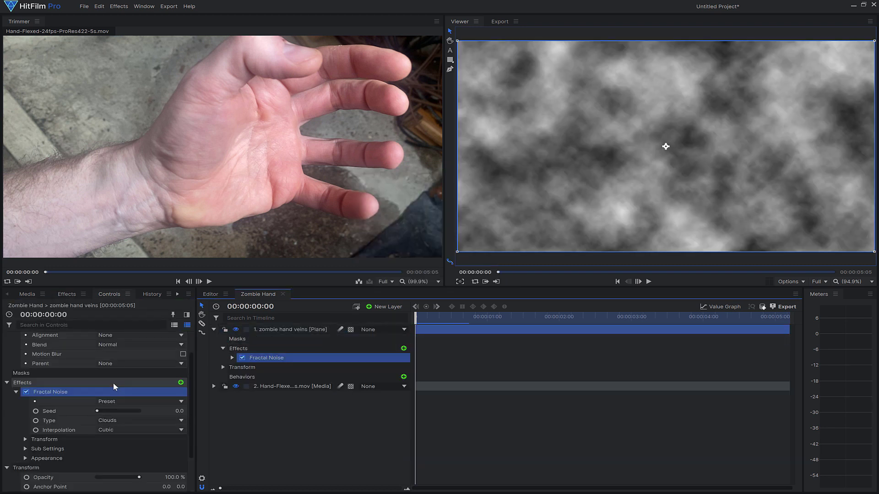
Step: Compare the Energy and Whisp noise types and set the Fractal Noise type to Fluid
left_click(122, 419)
left_click(139, 380)
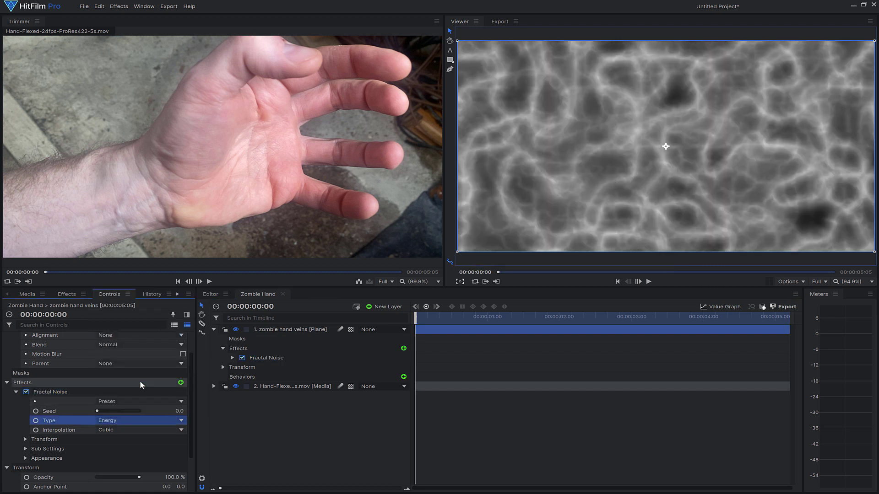
left_click(133, 420)
left_click(122, 368)
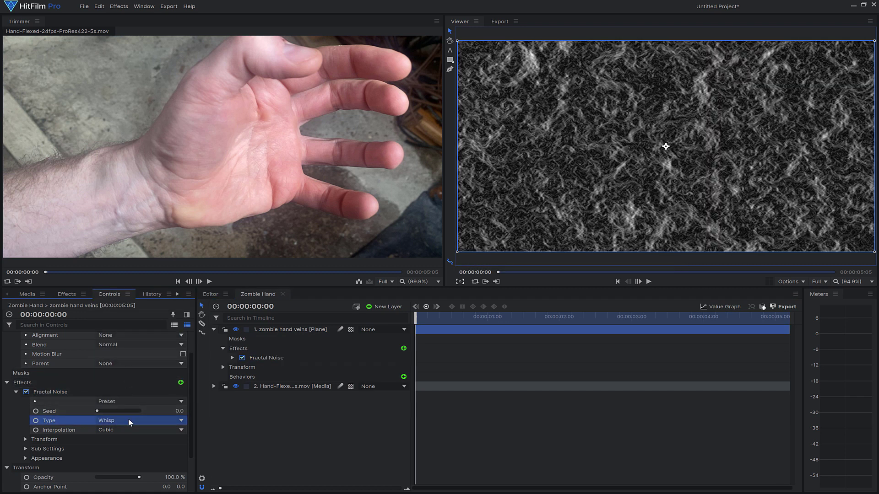
left_click(128, 418)
left_click(124, 402)
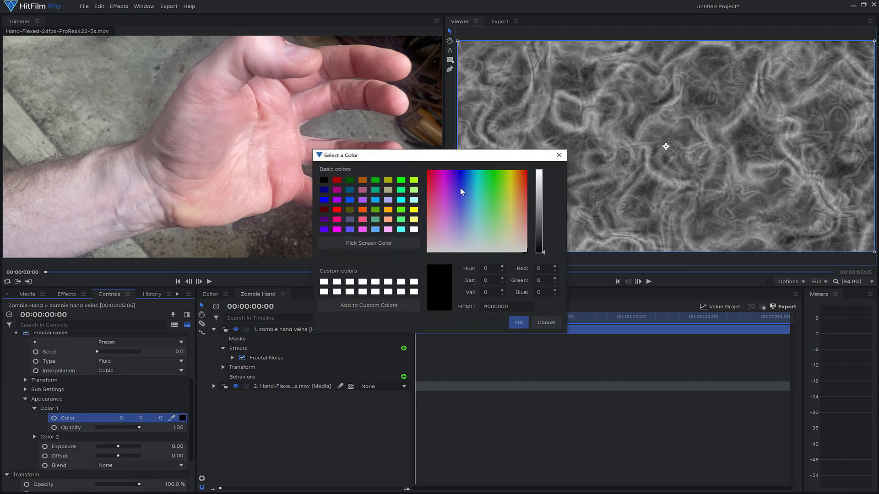
Step: Set Color 1 in the Fractal Noise appearance settings to a near-black blue, RGB 0, 0, 25
left_click(539, 220)
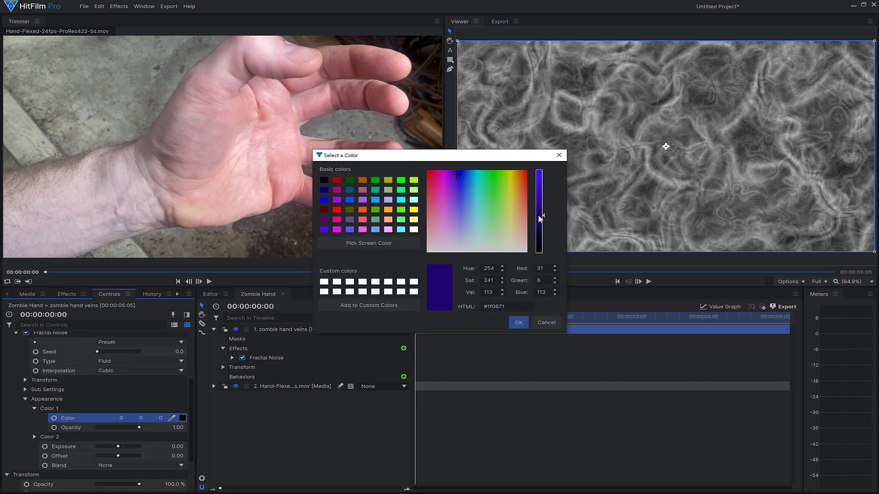
left_click(458, 243)
left_click(514, 322)
left_click(183, 419)
double_click(542, 269)
type("0\t0\t25")
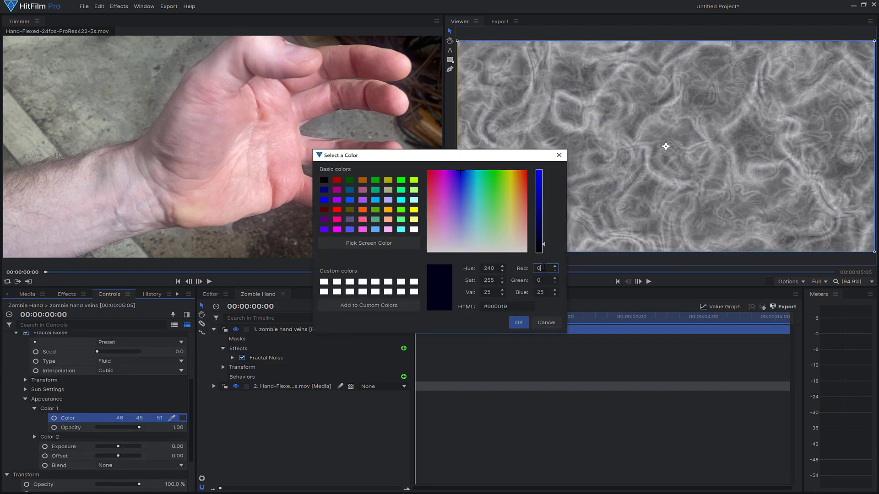
left_click(519, 323)
Step: Set Color 2 in the Fractal Noise appearance settings to a pale cyan, RGB 173, 205, 205
left_click(35, 437)
left_click(183, 447)
left_click(399, 202)
left_click(519, 323)
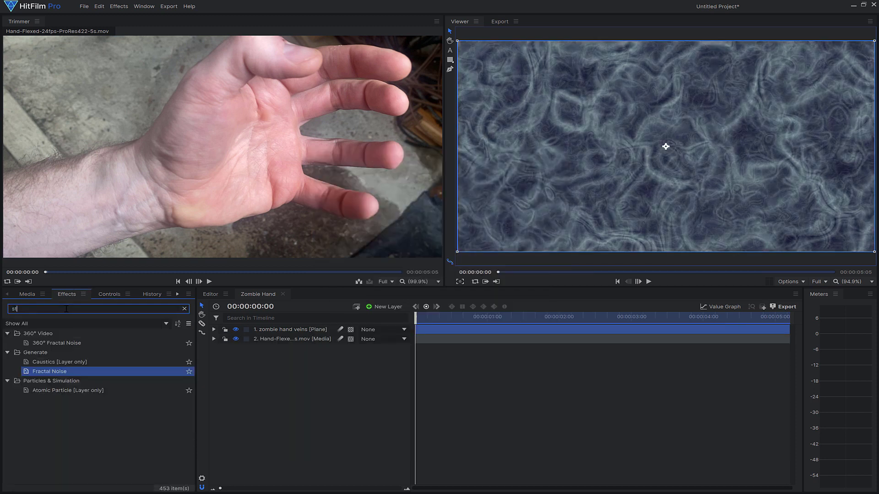
Step: Add a Storm Cloud layer to the Zombie Hand timeline, scaled to 482% and lowered to a Y position of about -221
left_click_drag(68, 342, 268, 332)
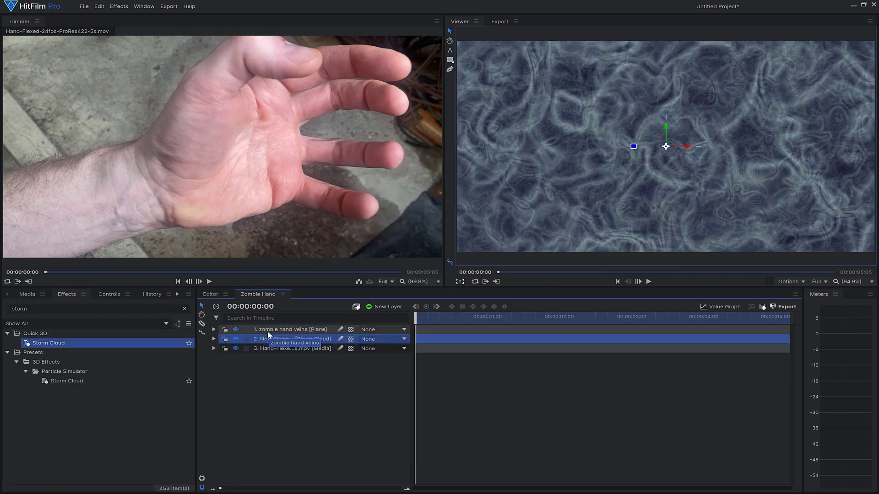
left_click_drag(124, 450, 151, 450)
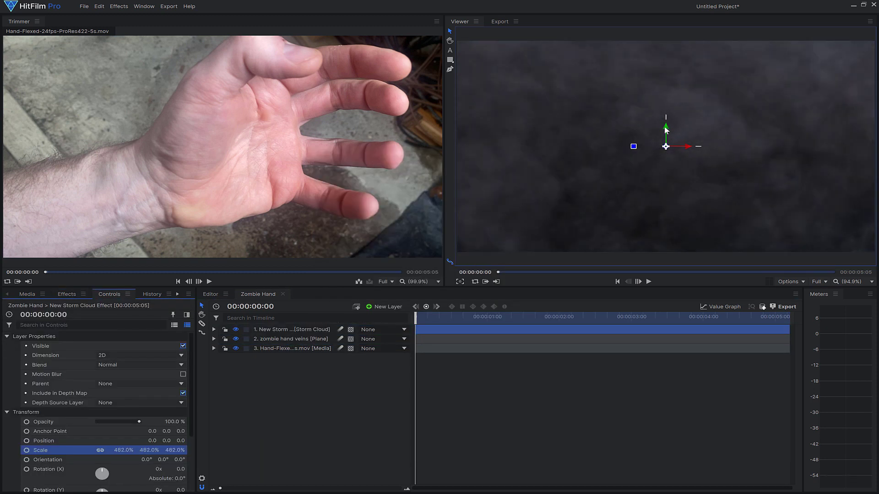
left_click_drag(666, 130, 662, 173)
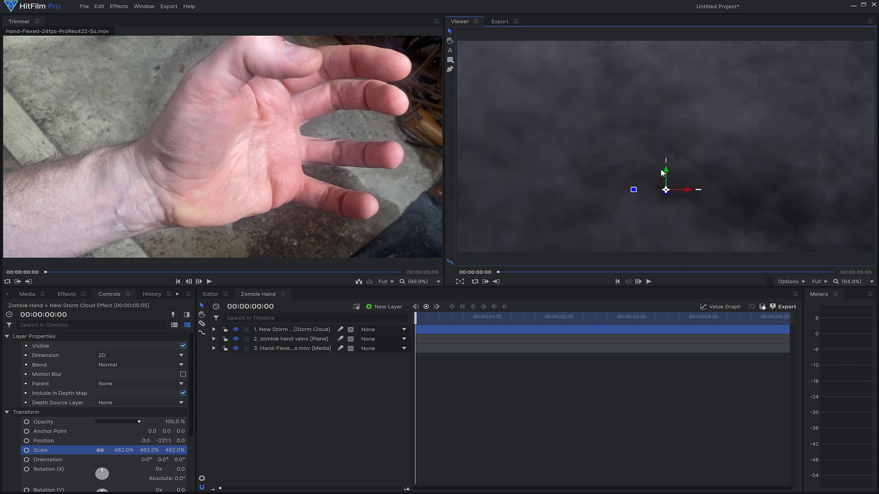
Step: Place the zombie hand veins plane above the Storm Cloud layer, set its blend mode to Overlay, and preview the texture
mouse_move(284, 330)
left_mouse_down()
mouse_move(284, 343)
mouse_move(280, 335)
left_mouse_up()
left_click(281, 332)
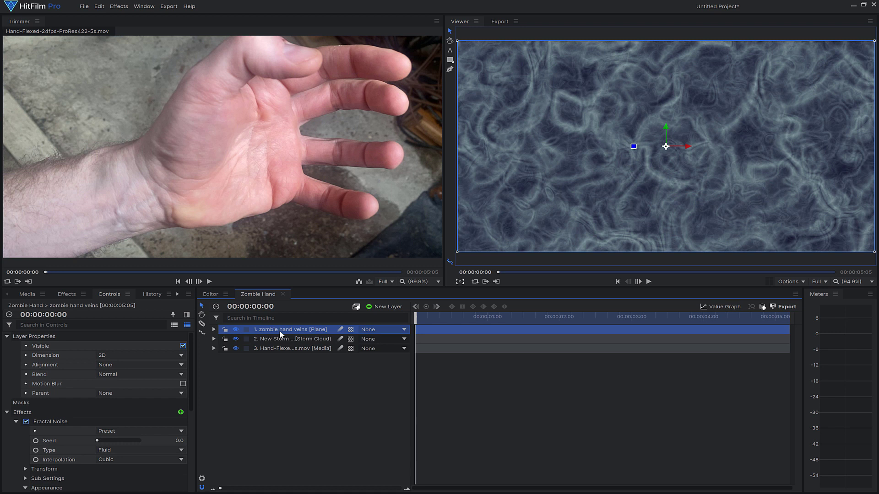
left_click(111, 375)
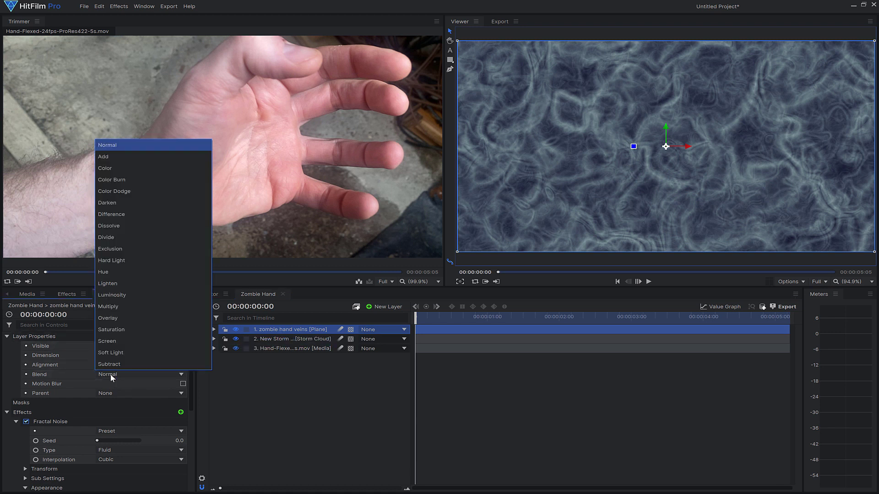
left_click(109, 318)
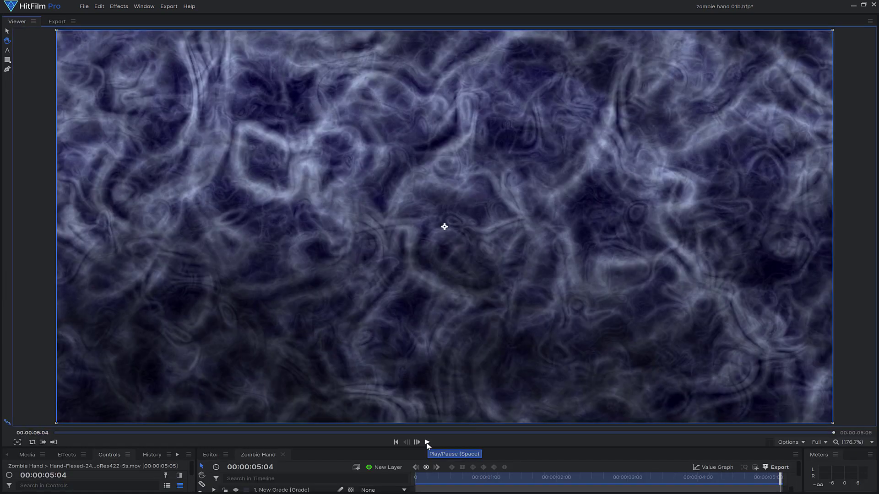
left_click(427, 443)
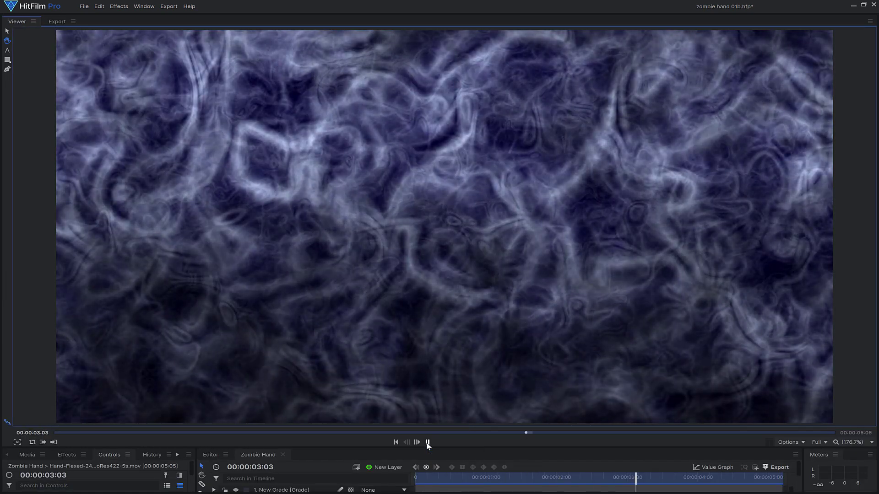
left_click(428, 443)
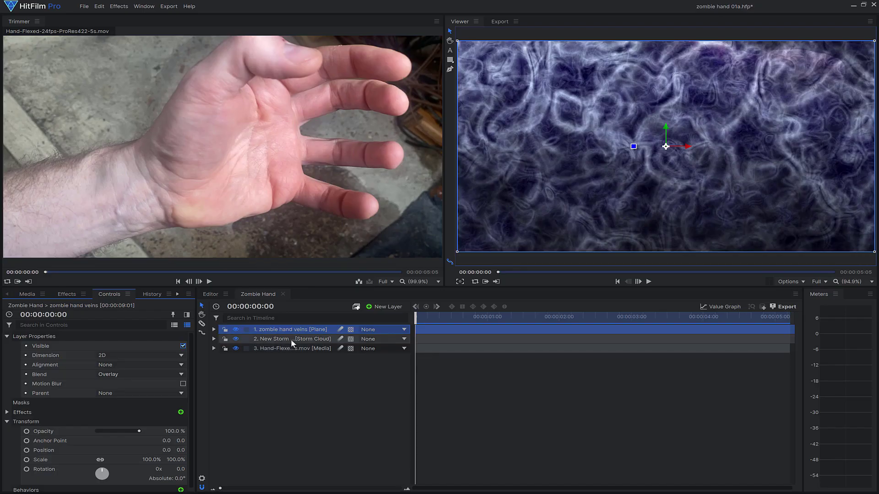
Step: Combine the zombie hand veins and Storm Cloud layers into a composite shot named zombie veins
left_click(292, 339, "ctrl")
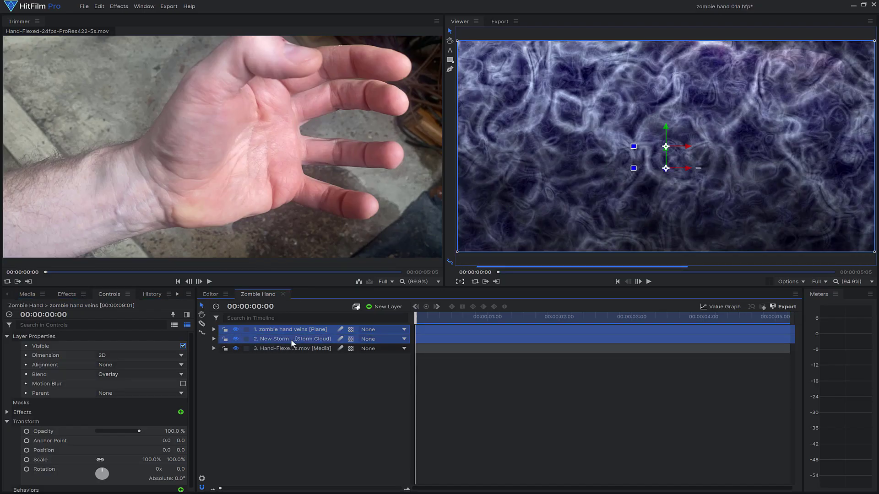
right_click(290, 340)
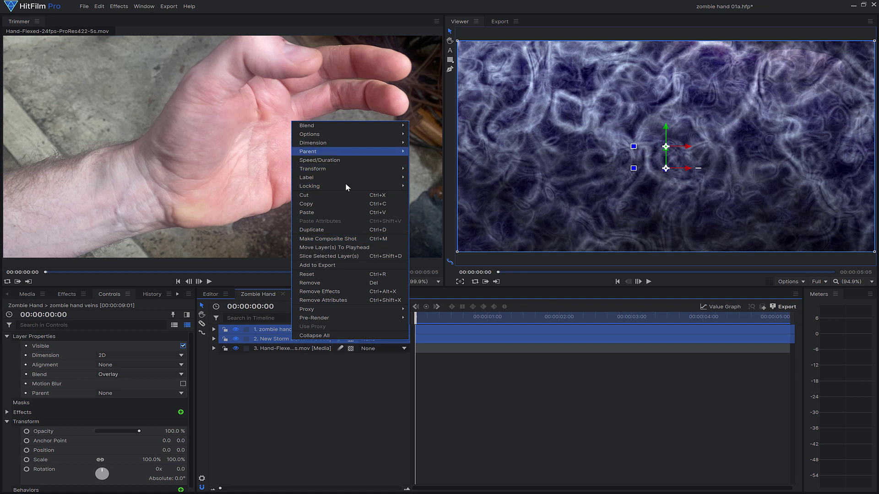
left_click(345, 238)
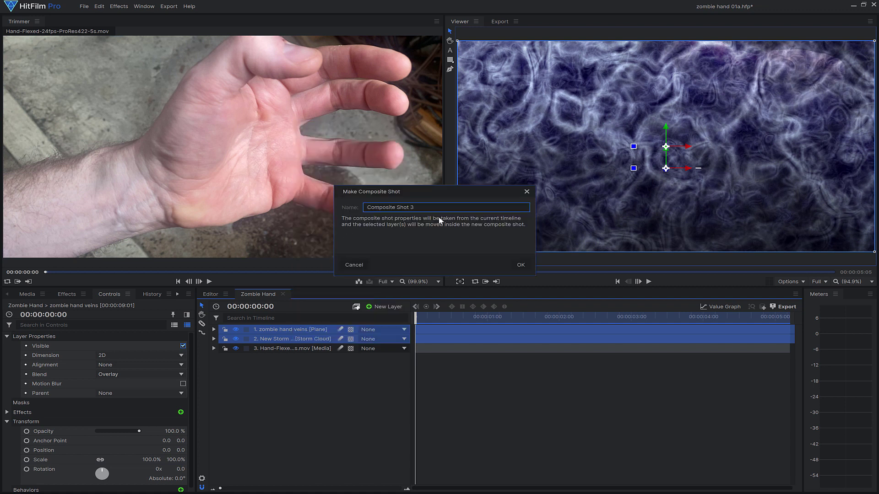
type("zombie veins")
key("Return")
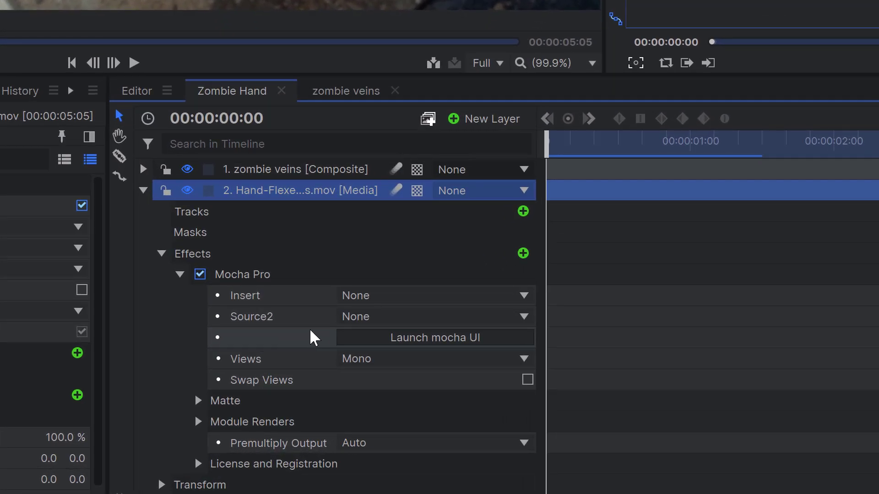
Step: Set the Mocha Pro insert on the hand clip to zombie veins and use Insert Layer as Layer 1's insert clip in Mocha
left_click(382, 300)
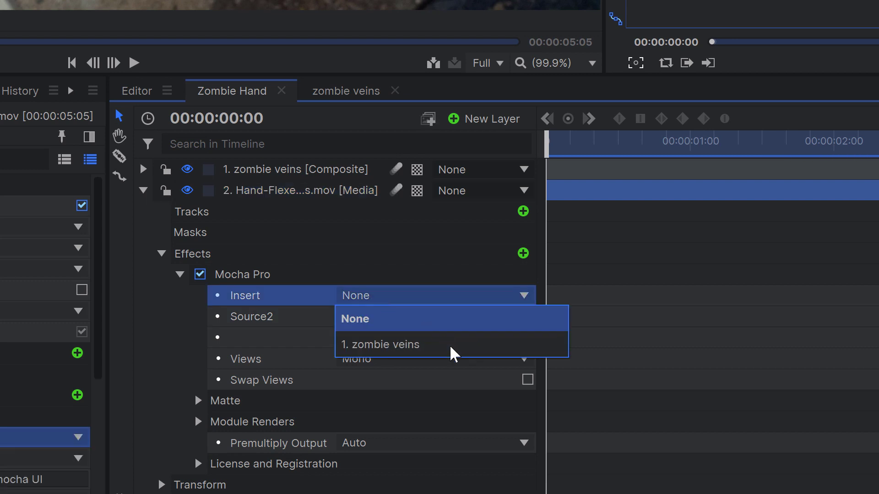
left_click(430, 348)
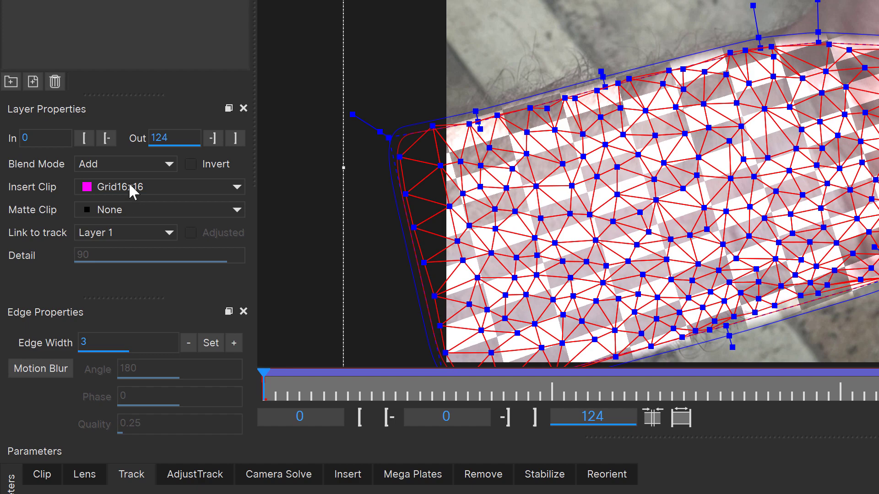
left_click(130, 184)
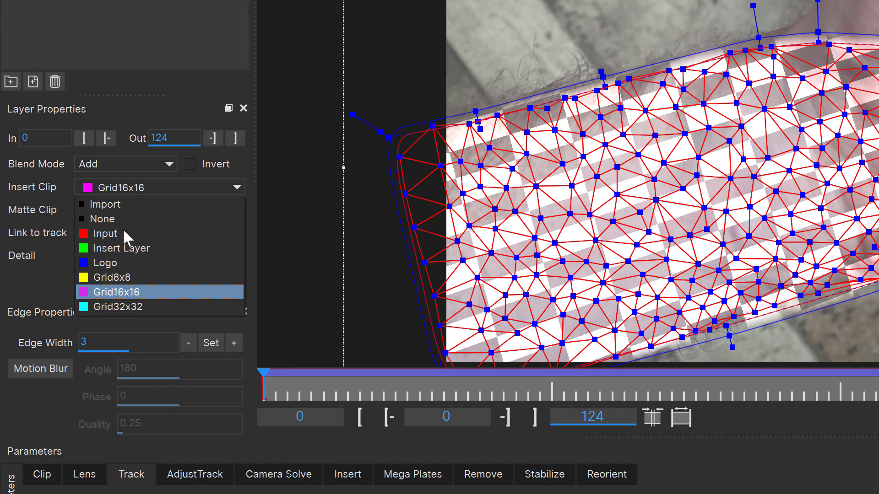
left_click(120, 247)
left_click(352, 474)
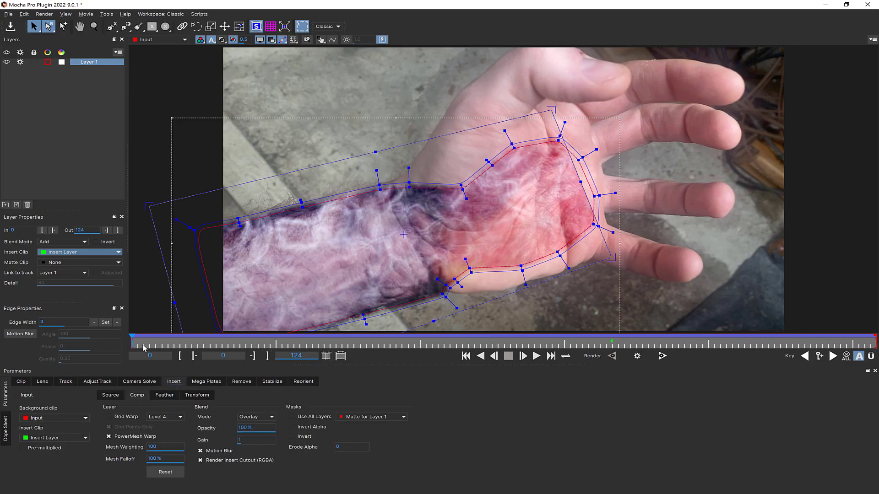
Step: At frame 0, reshape the Layer 1 spline by pulling its palm and wrist points back so it covers only the forearm
left_click_drag(131, 341, 121, 370)
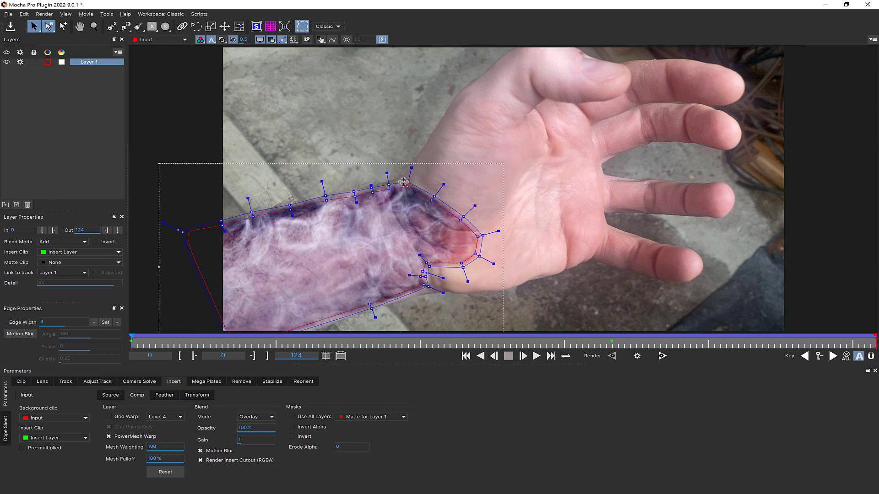
left_click_drag(485, 170, 295, 328)
left_click_drag(298, 208, 284, 208)
left_click_drag(396, 295, 376, 306)
left_click_drag(399, 275, 422, 290)
left_click_drag(406, 208, 347, 224)
left_click_drag(434, 228, 374, 242)
left_click_drag(452, 247, 402, 252)
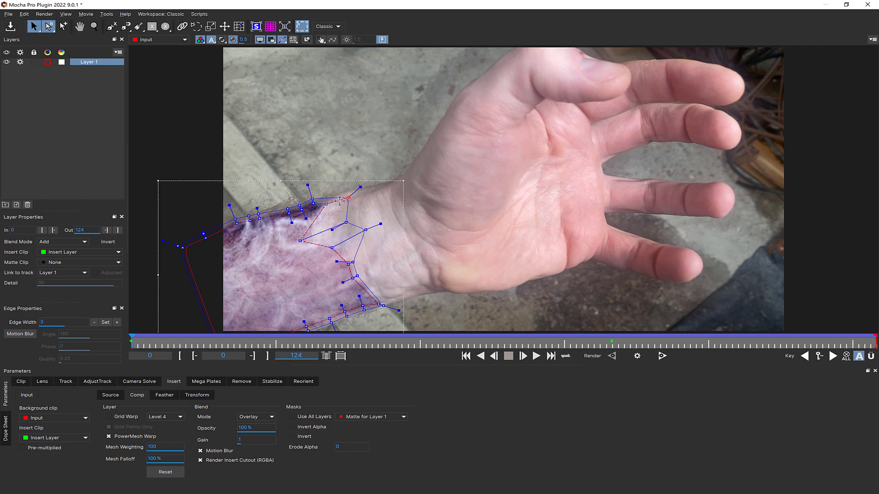
Step: Show the planar surface and review how the spline grows from the forearm to the palm by stepping through keyframes and playing the clip
left_click(834, 356)
left_click(256, 27)
left_click(805, 356)
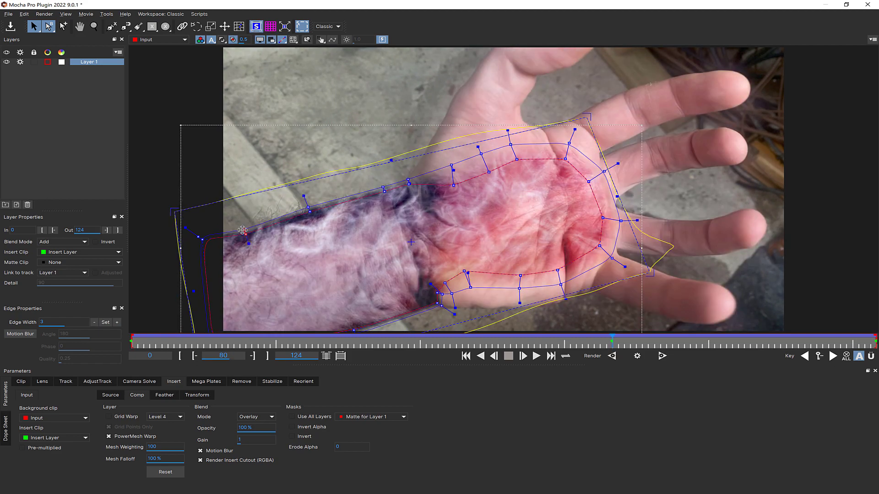
left_click(401, 197)
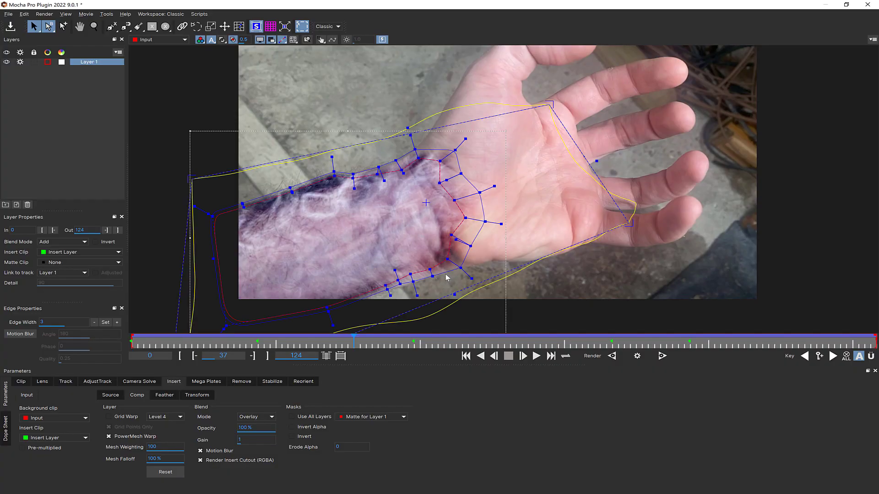
left_click(166, 347)
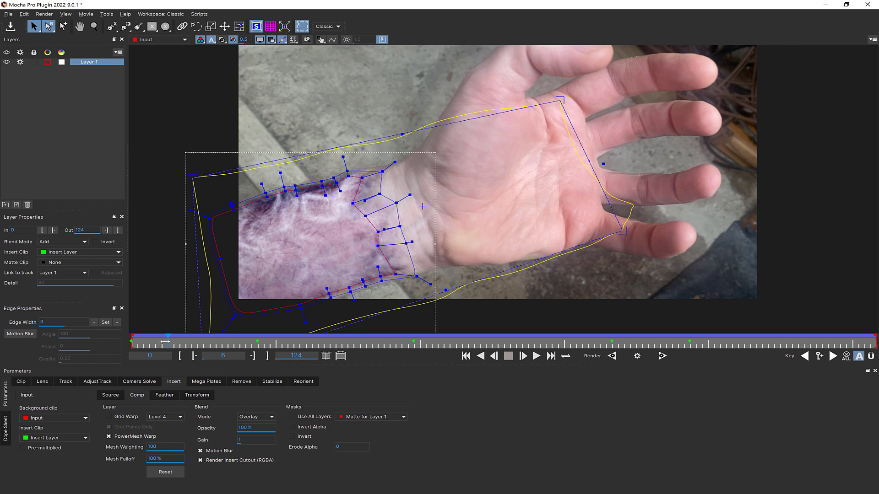
left_click_drag(134, 340, 656, 333)
left_click(536, 356)
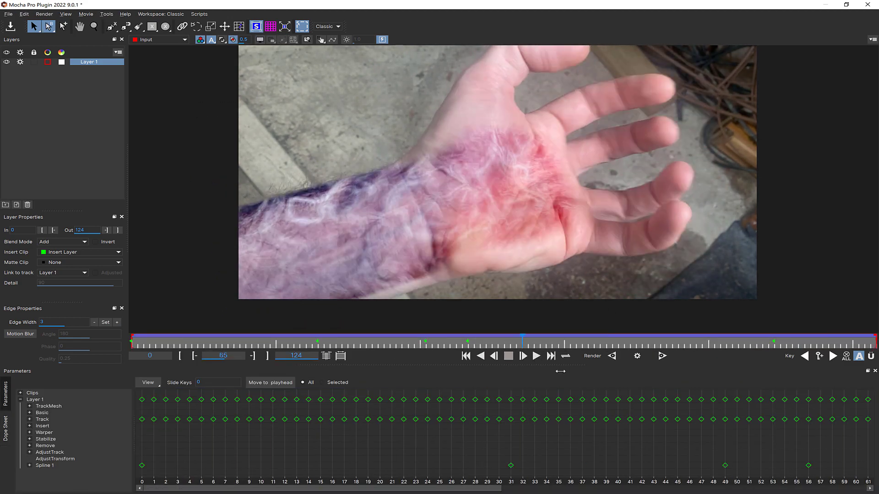
Step: Retime the Spline 1 keyframes in the Dope Sheet and nudge the spline near the lower wrist
left_click_drag(511, 465, 439, 466)
left_click_drag(587, 466, 801, 466)
left_click_drag(544, 466, 463, 467)
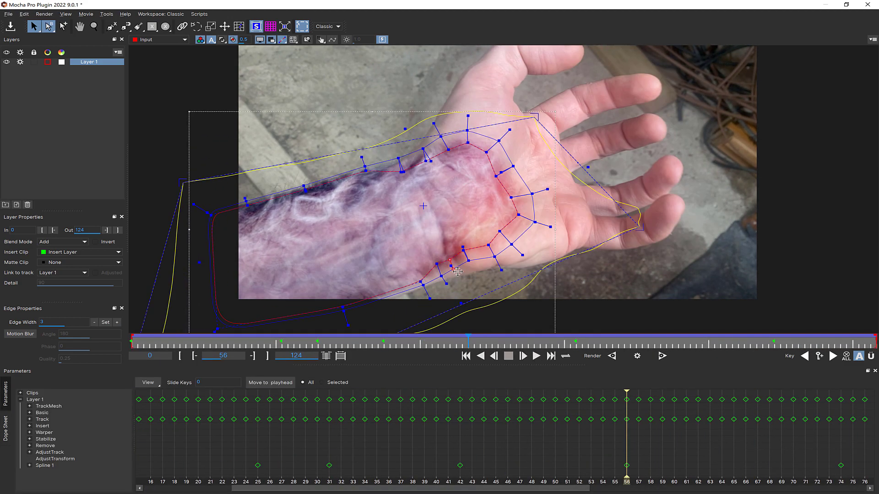
left_click_drag(458, 270, 463, 276)
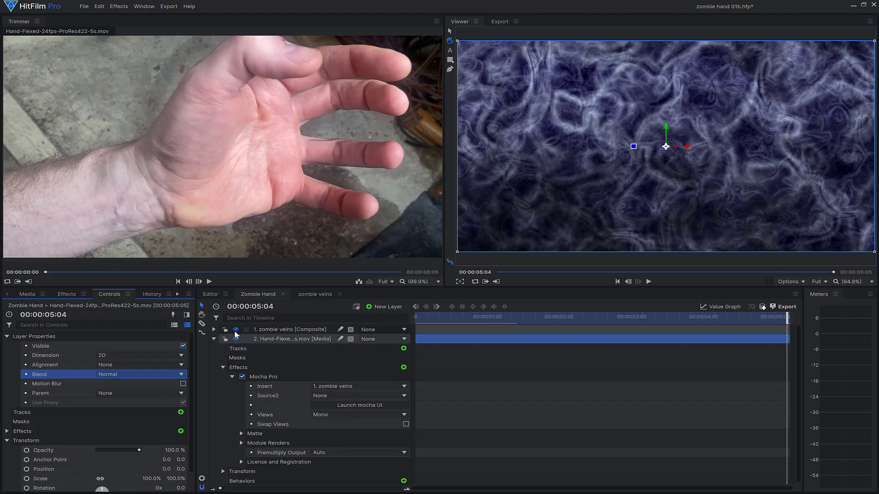
Step: Hide the zombie veins composite in HitFilm and enable Mocha Pro's module render with the module set to Insert: Composite
left_click(236, 329)
left_click(242, 443)
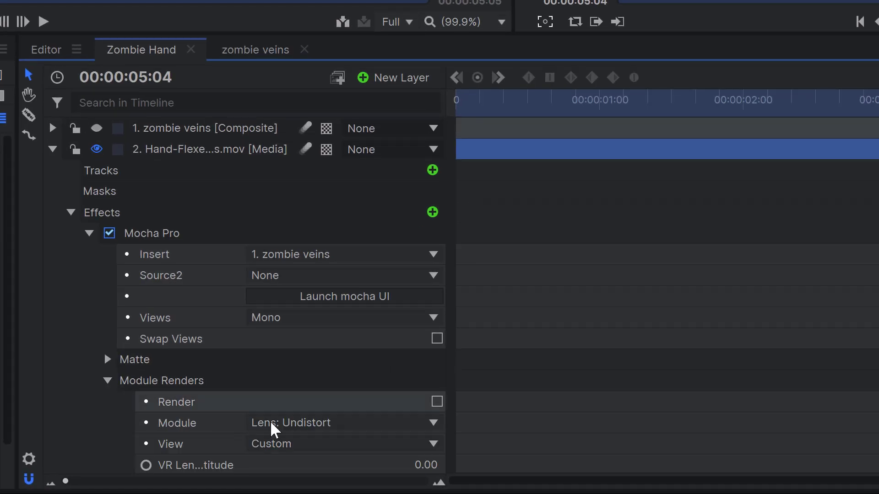
left_click(305, 424)
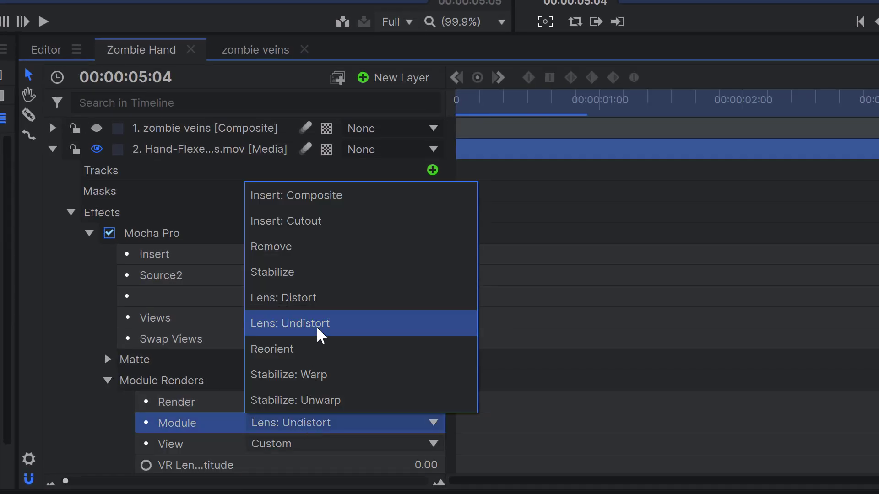
left_click(328, 199)
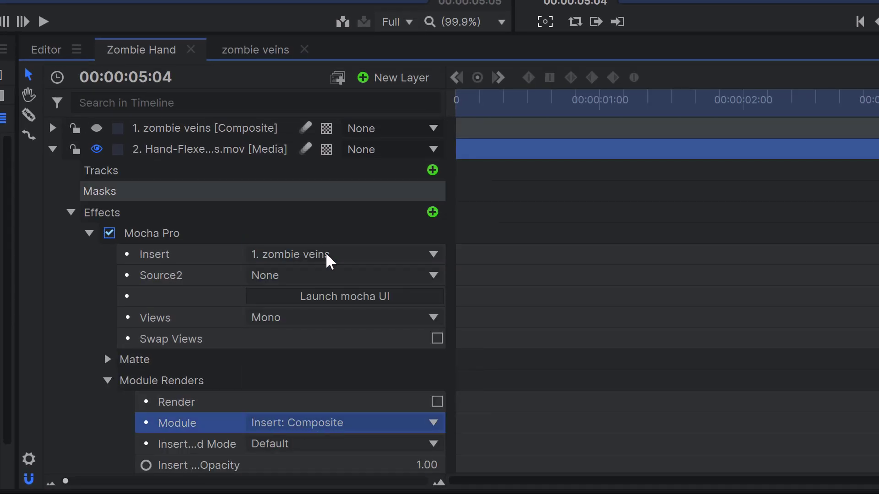
left_click(437, 402)
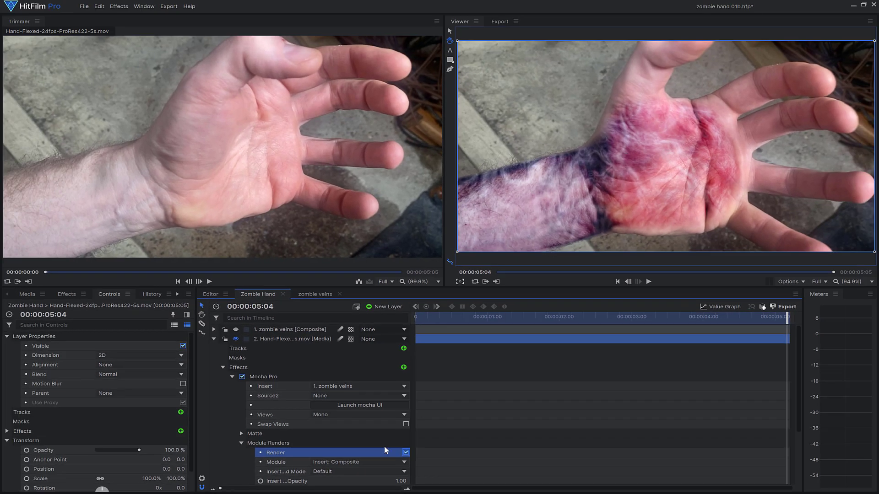
Step: Switch the Mocha Pro render module to Insert: Cutout and apply the matte to the hand clip
left_click(361, 462)
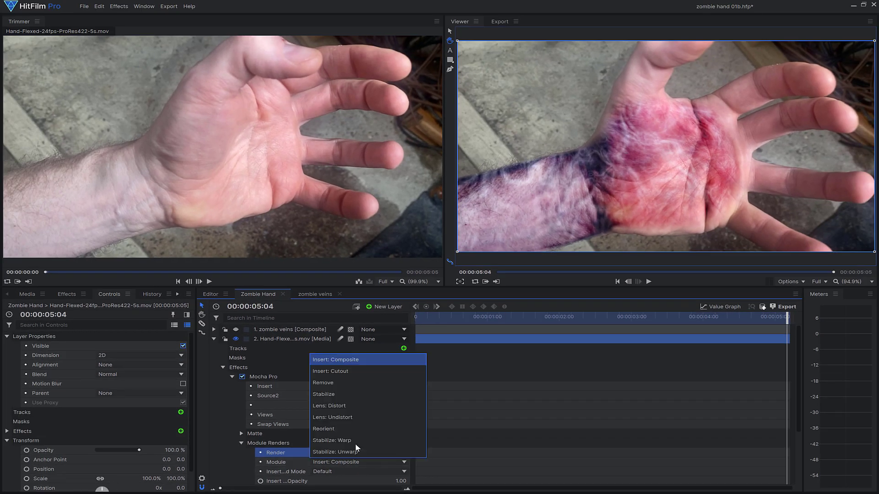
left_click(344, 371)
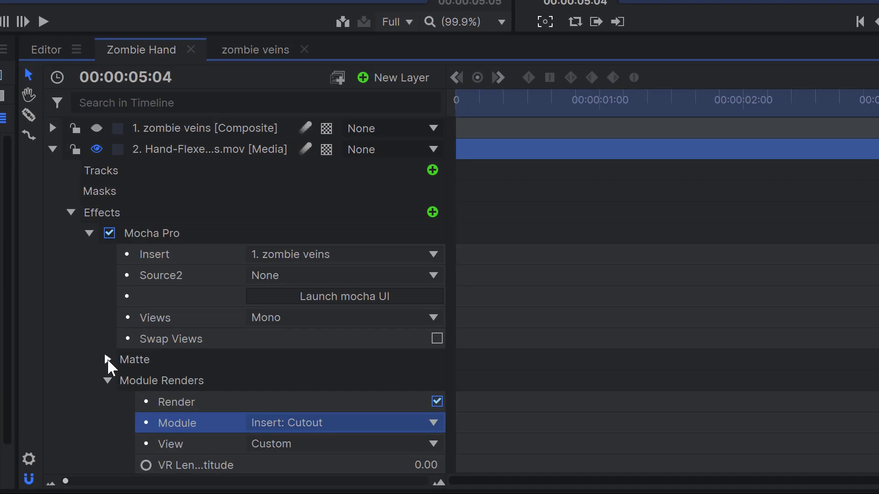
left_click(241, 433)
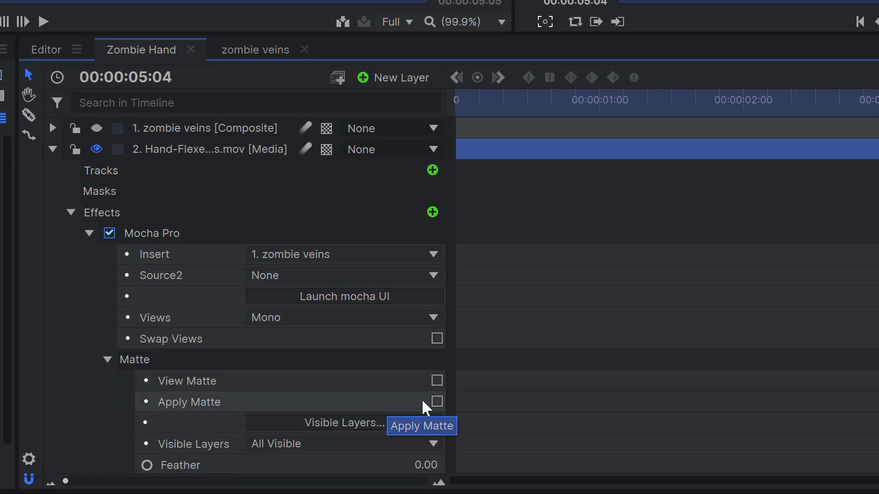
left_click(434, 402)
left_click(89, 233)
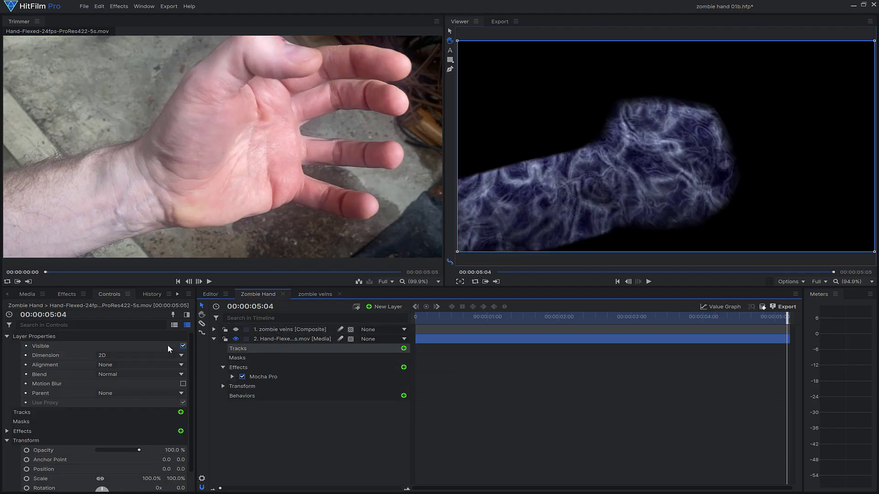
Step: Add a clean copy of the Hand-Flexed clip beneath the Mocha Pro hand layer in the Zombie Hand timeline
left_click(27, 293)
left_click_drag(39, 357, 262, 424)
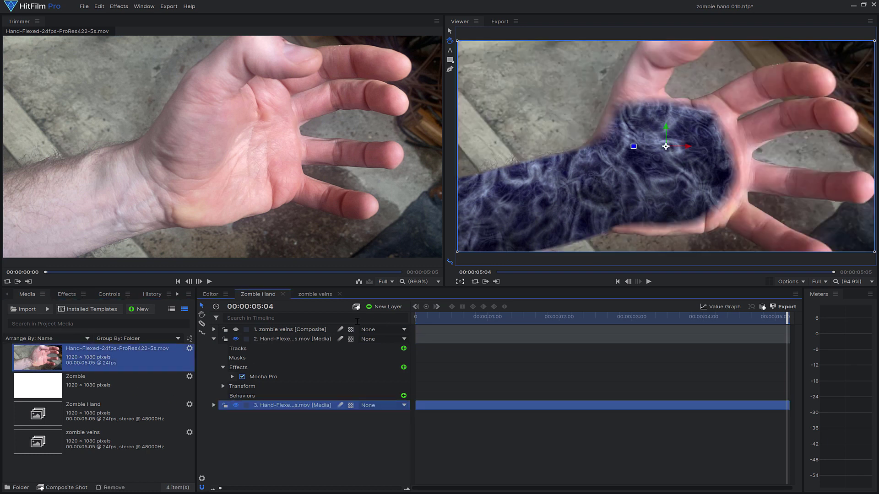
Step: Set the blend mode of the Hand-Flexed layer carrying the Mocha Pro effect to Overlay
left_click(287, 341)
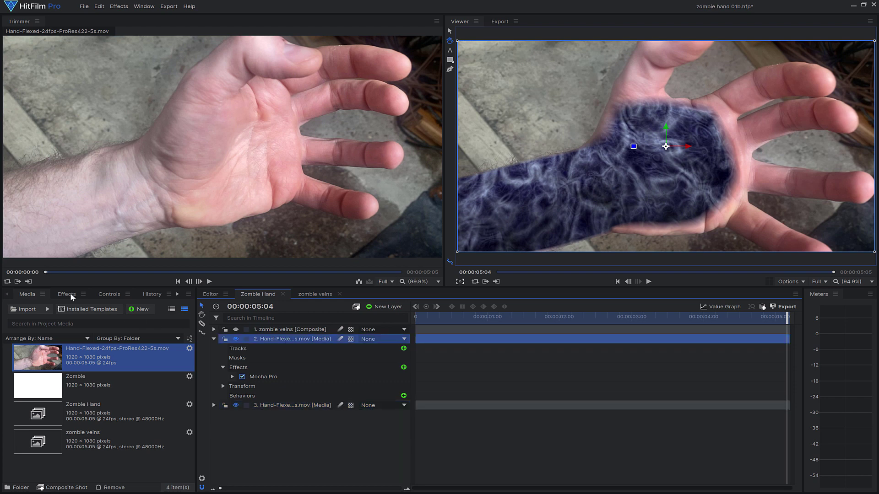
left_click(110, 298)
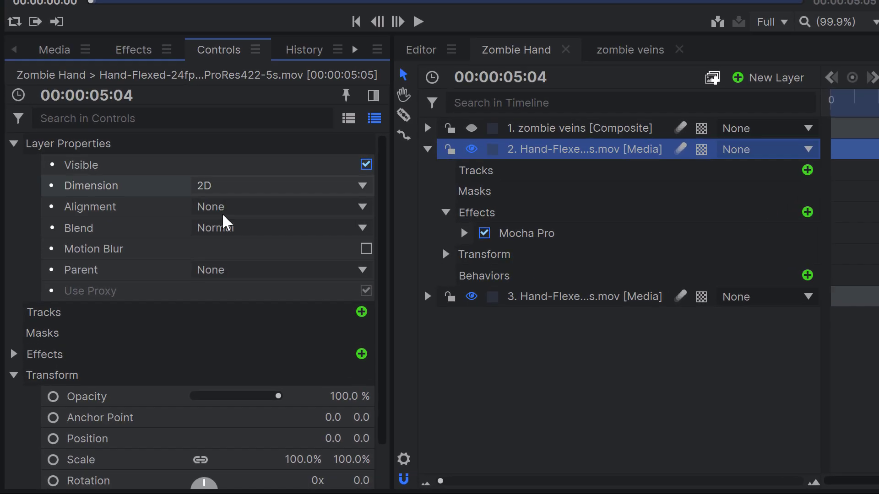
left_click(112, 388)
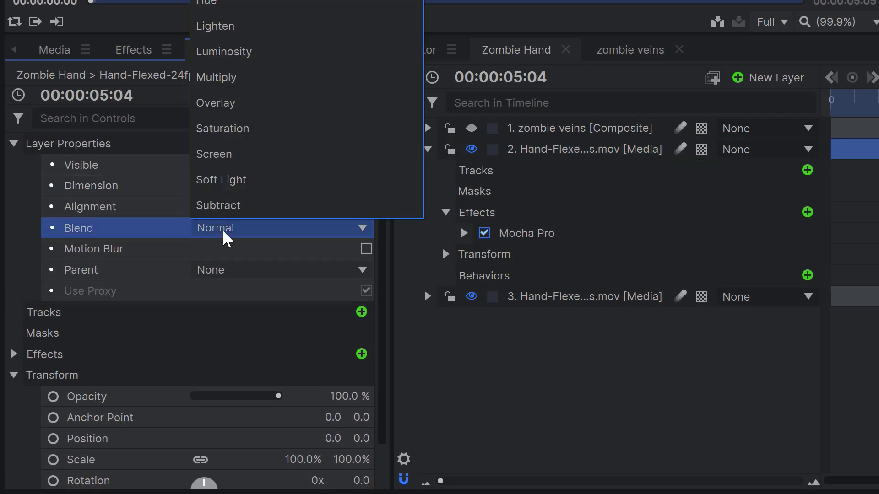
left_click(211, 101)
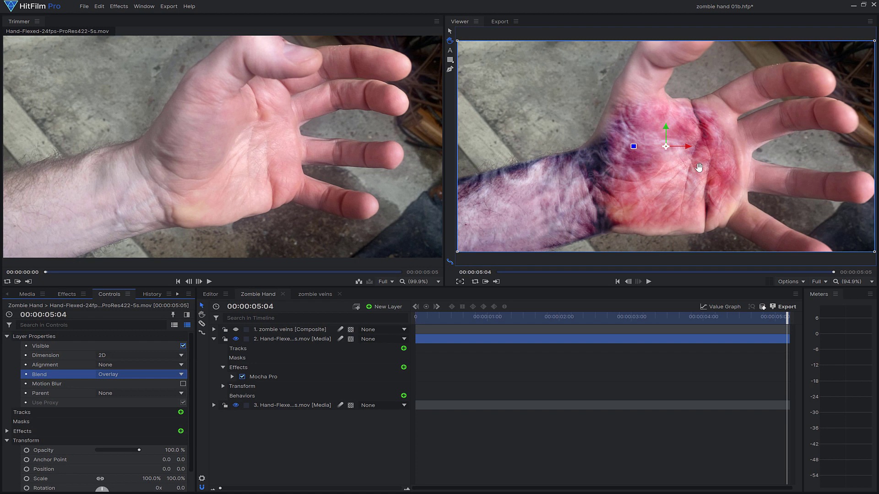
Step: Add a new grade layer to the Zombie Hand timeline
left_click(264, 427)
right_click(264, 423)
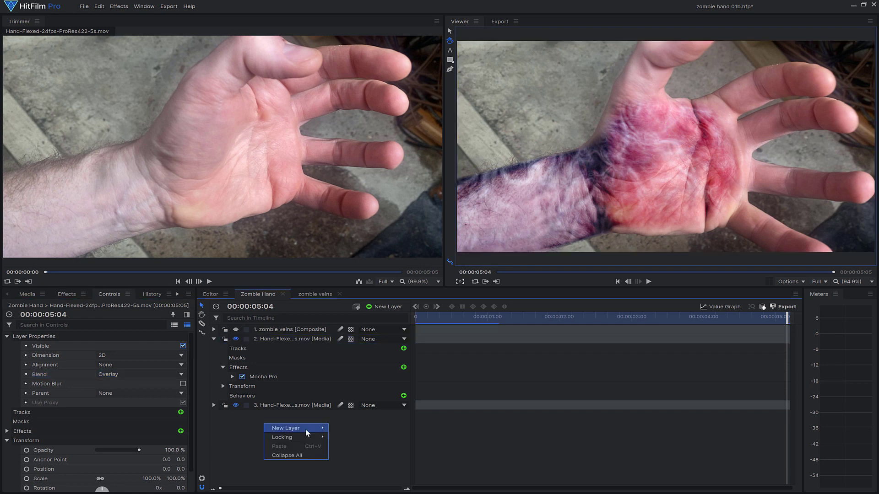
mouse_move(306, 429)
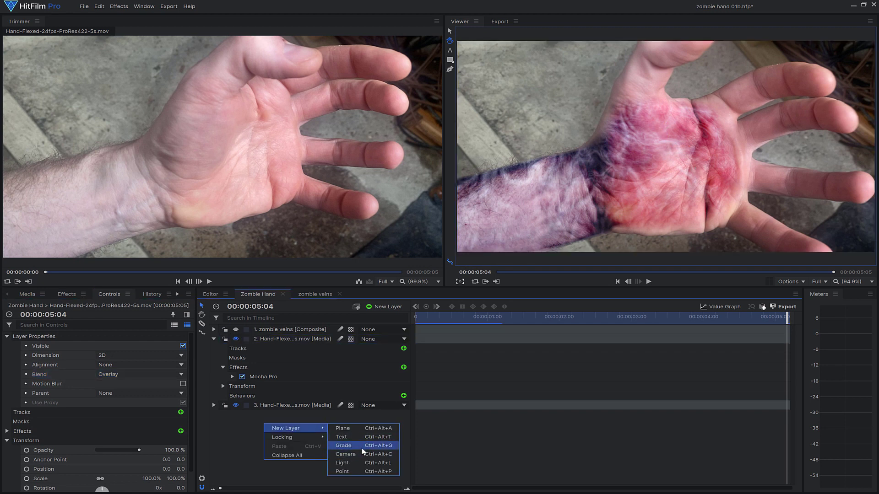
left_click(345, 446)
Step: Apply the LUT effect to the grade layer and load Dark and Sleepy Hollow 01.cube as its LUT file
type("lut")
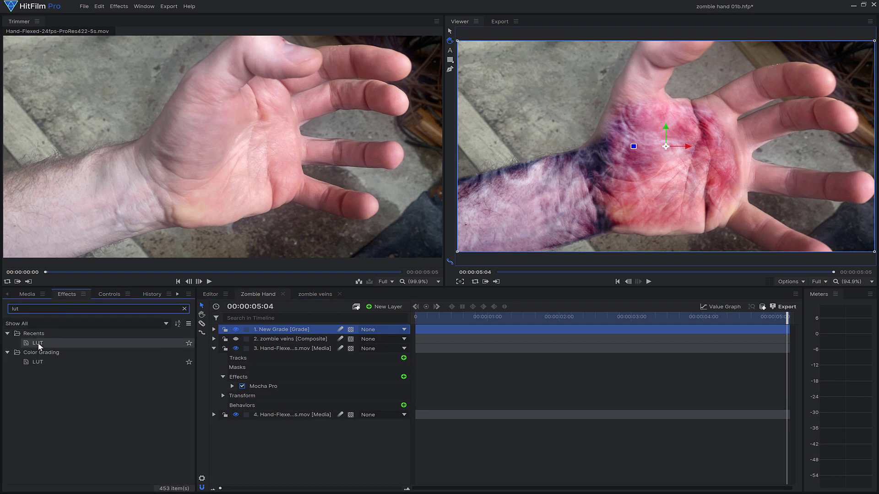
left_click_drag(37, 343, 264, 329)
left_click(232, 377)
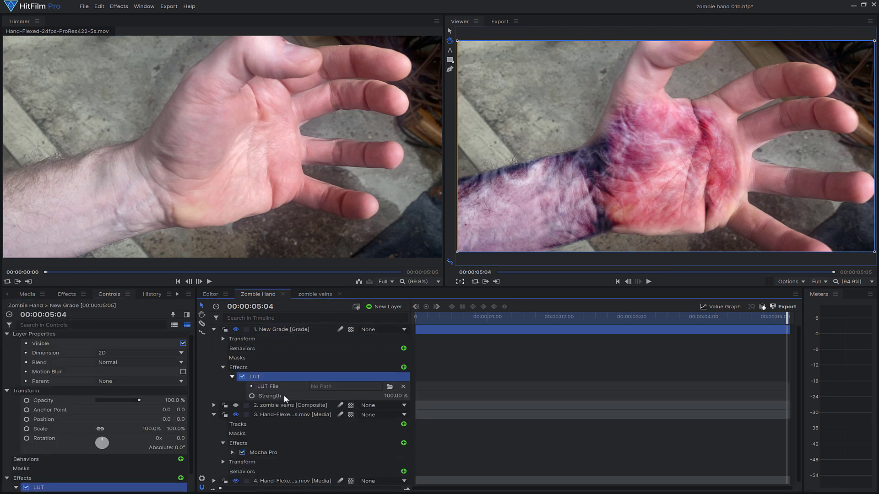
left_click(390, 388)
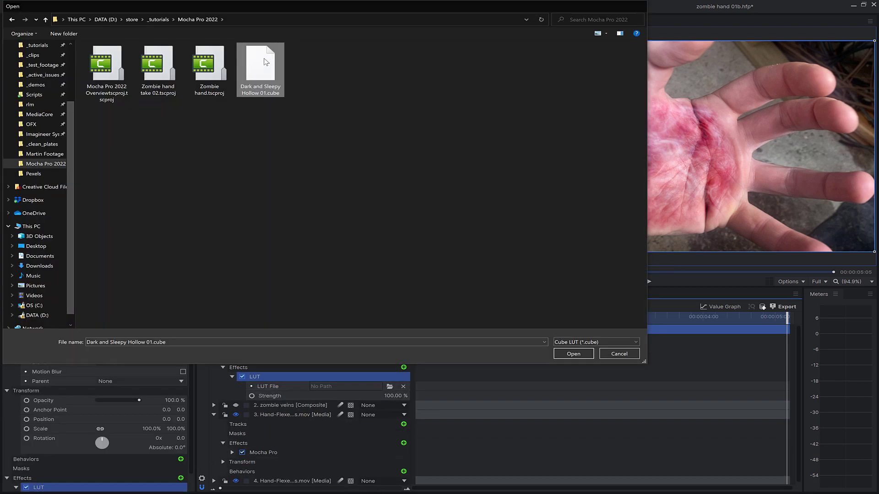
double_click(264, 58)
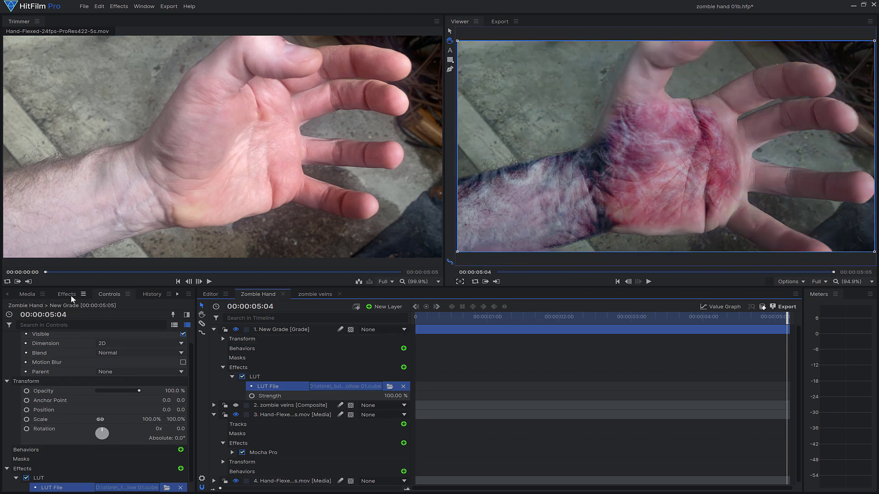
Step: Find the Vignette effect and apply it to the grade layer in addition to the LUT
left_click(67, 294)
left_click(51, 309)
type("vig")
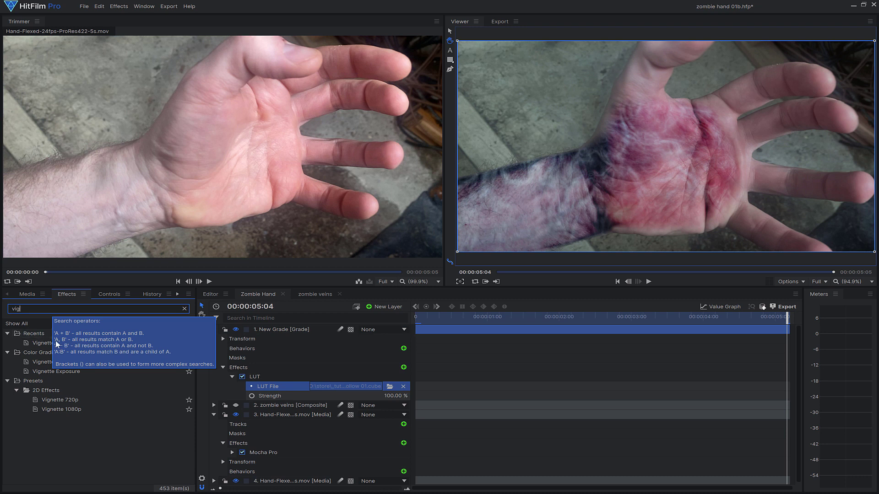
left_click_drag(57, 344, 255, 331)
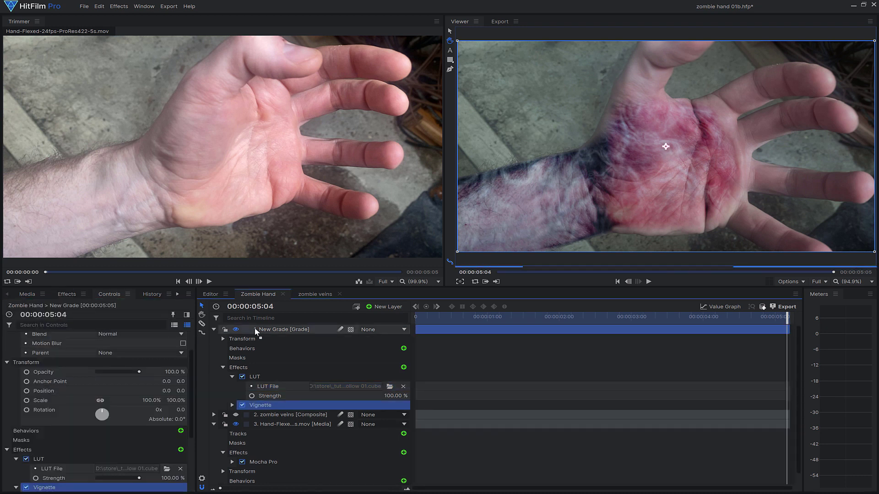